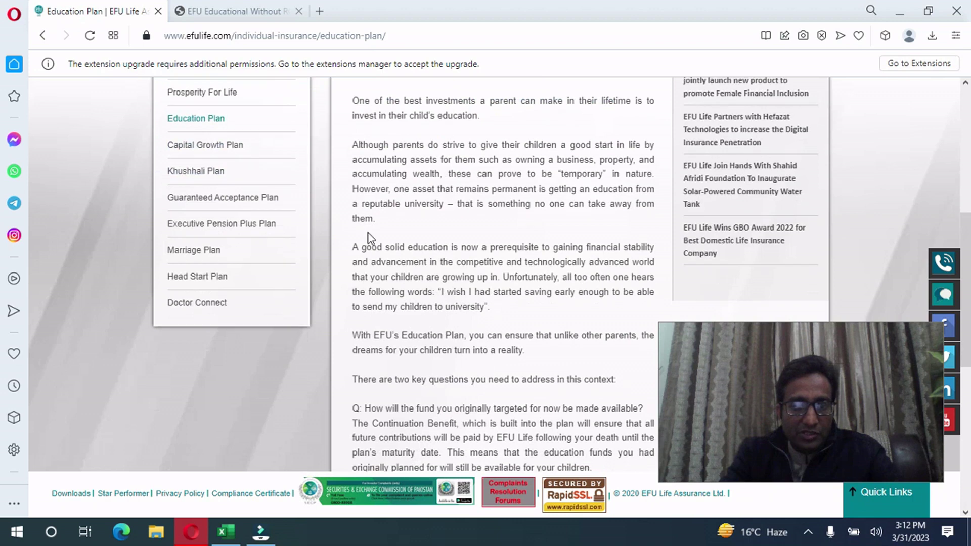
- Switch to the Excel workbook and enter 15 for Years in B4 and -10000 for the Monthly Payment in B3
{"action": "left_click", "coordinate": [225, 531]}
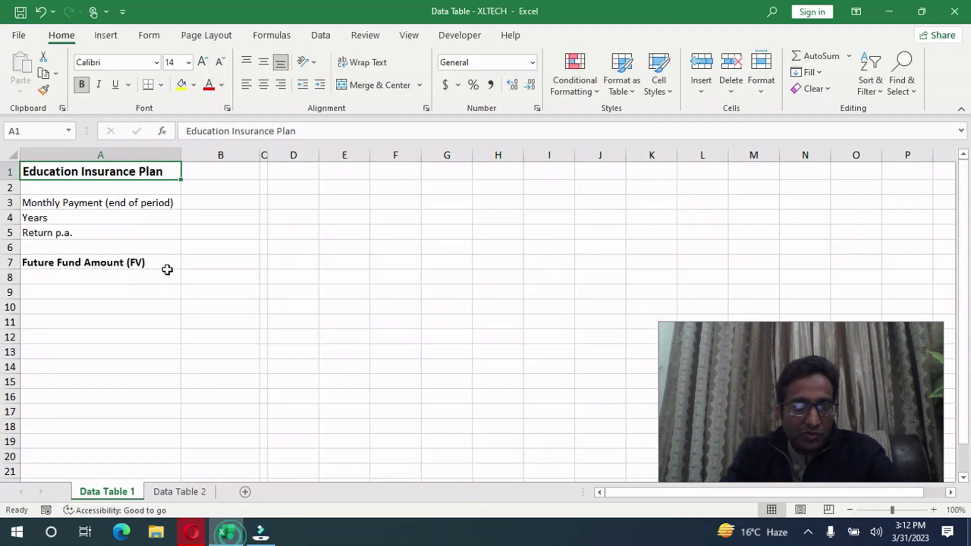
{"action": "left_click", "coordinate": [79, 212]}
{"action": "left_click", "coordinate": [227, 217]}
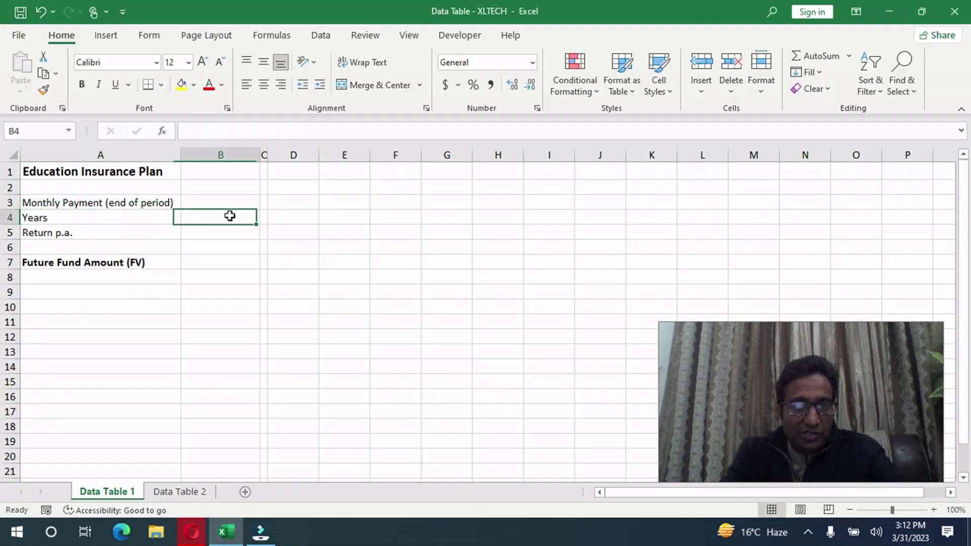
{"action": "type", "text": "15"}
{"action": "key", "text": "Return"}
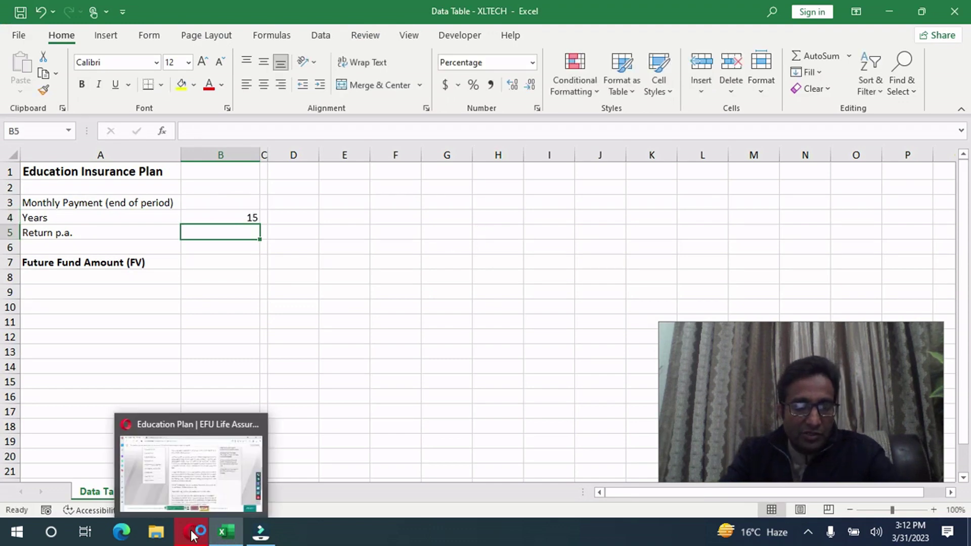
{"action": "left_click", "coordinate": [224, 204]}
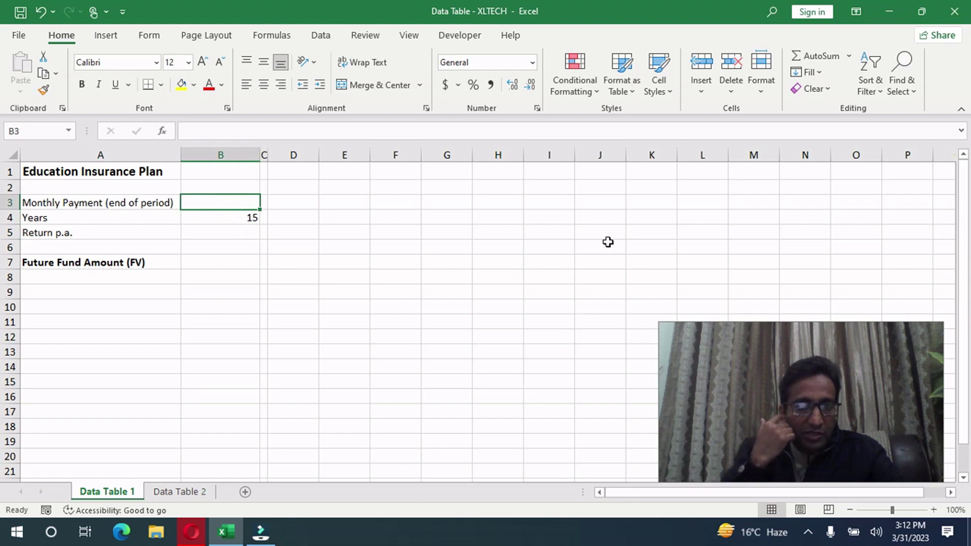
{"action": "type", "text": "-10000"}
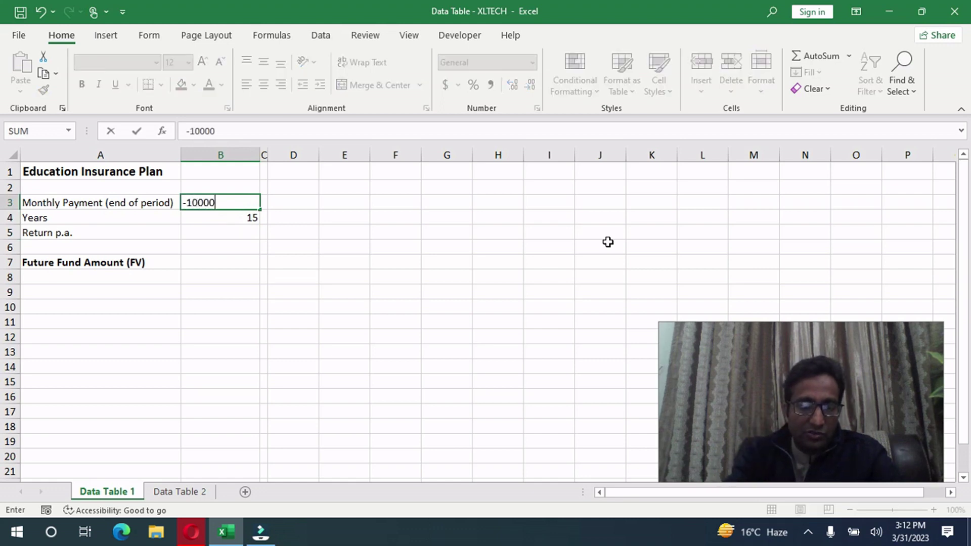
{"action": "key", "text": "Return"}
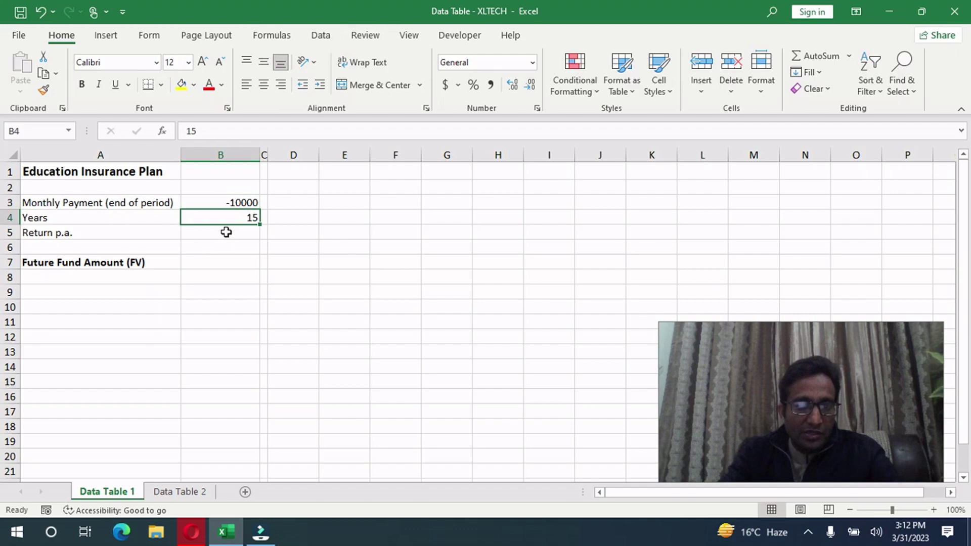
- Switch to the Opera browser and review the EFU education plan page and the brochure's fund options and inflation protection sections
{"action": "left_click", "coordinate": [226, 232]}
{"action": "left_click", "coordinate": [191, 531]}
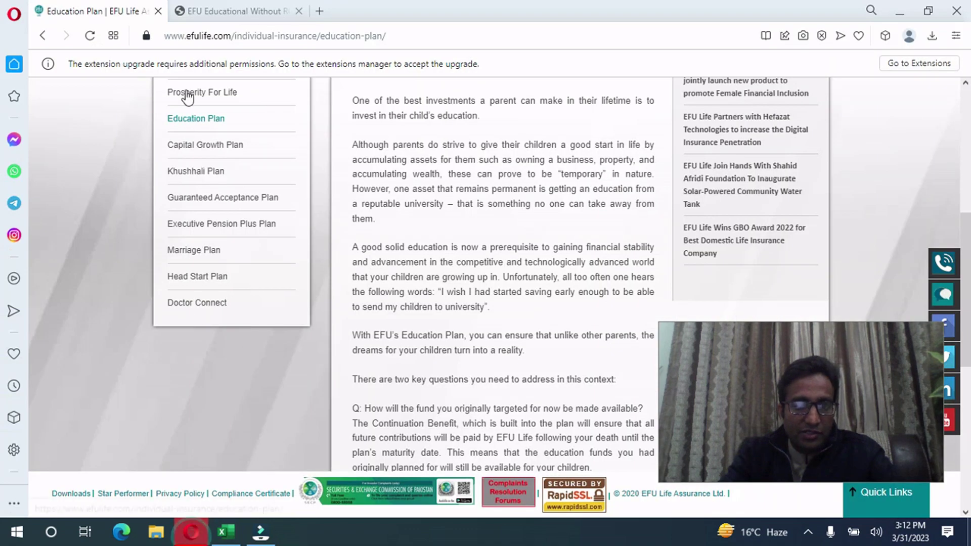
{"action": "scroll", "coordinate": [435, 202], "scroll_direction": "down", "scroll_amount": 8}
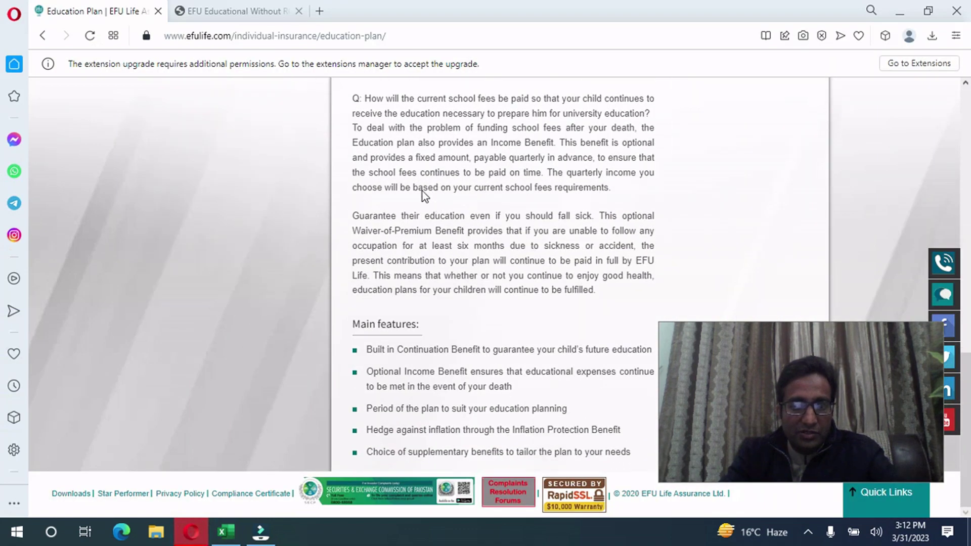
{"action": "left_click", "coordinate": [253, 2]}
{"action": "scroll", "coordinate": [423, 354], "scroll_direction": "down", "scroll_amount": 4}
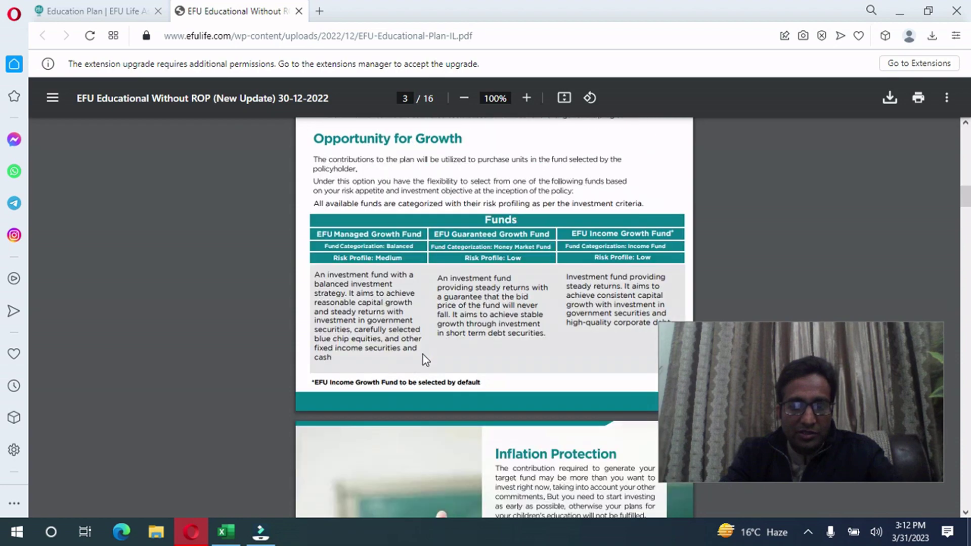
{"action": "scroll", "coordinate": [423, 354], "scroll_direction": "down", "scroll_amount": 5}
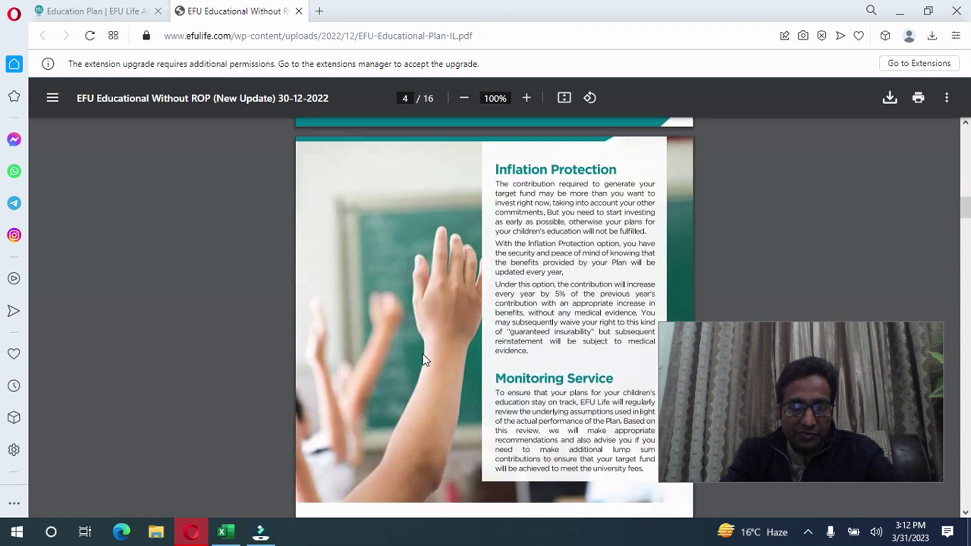
{"action": "scroll", "coordinate": [227, 506], "scroll_direction": "up", "scroll_amount": 5}
- Return to the Excel workbook and enter 7% as the Return p.a. in B5
{"action": "left_click", "coordinate": [225, 532]}
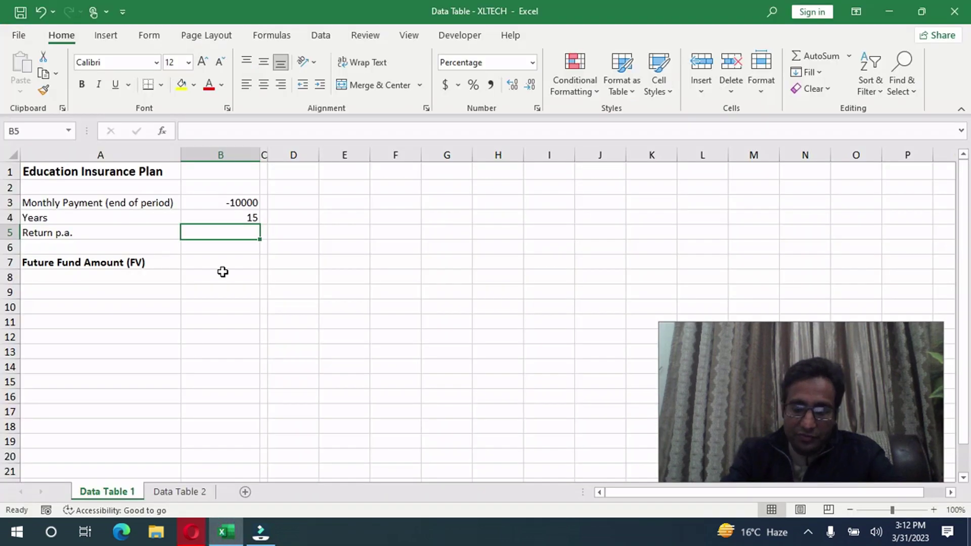
{"action": "type", "text": "%"}
{"action": "key", "text": "Return"}
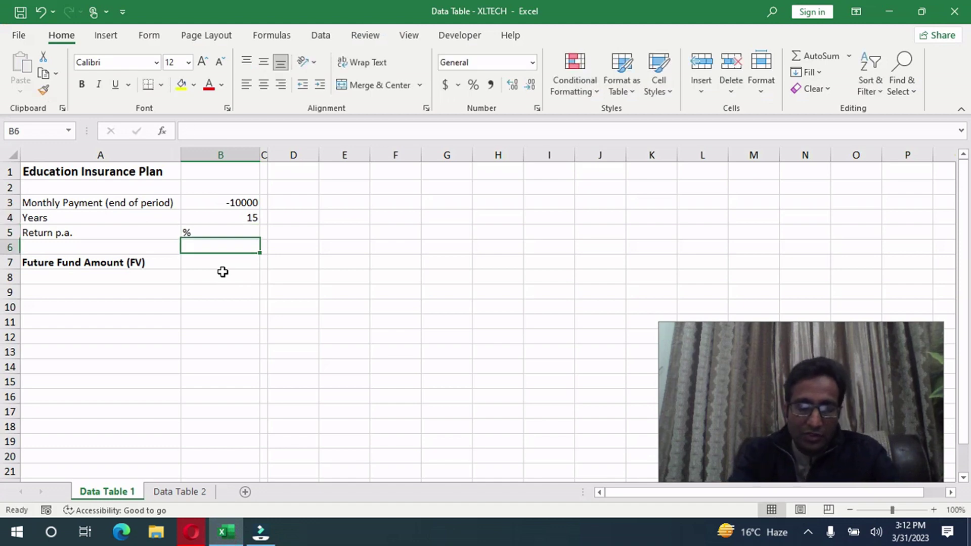
{"action": "key", "text": "Up"}
{"action": "type", "text": "7"}
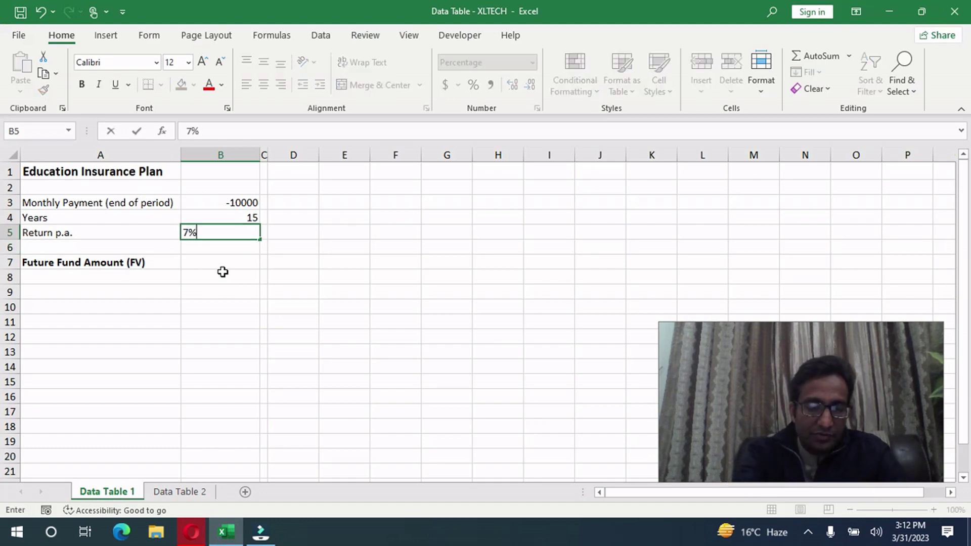
{"action": "key", "text": "Return"}
- Switch back to the brochure in Opera and examine the table on inflation's impact on future higher education costs
{"action": "left_click", "coordinate": [217, 266]}
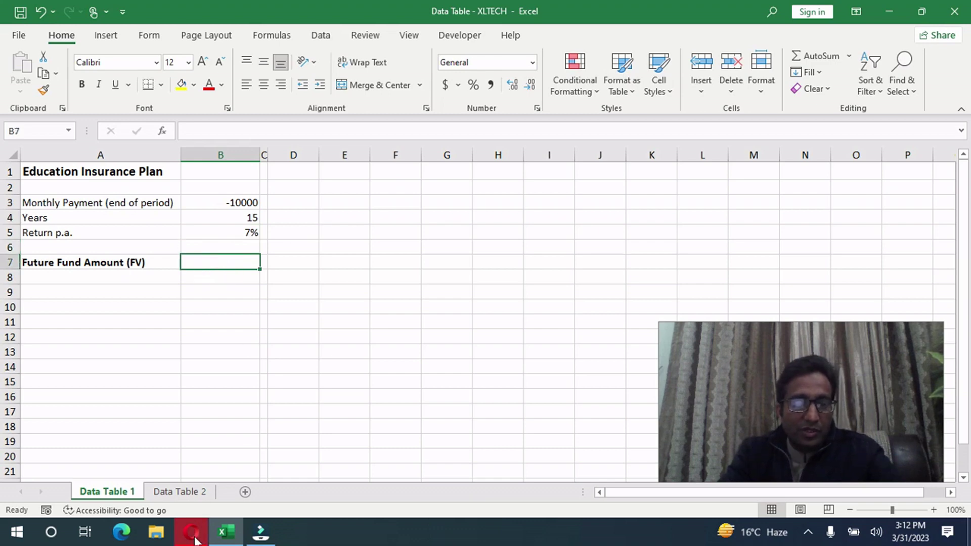
{"action": "mouse_move", "coordinate": [193, 531]}
{"action": "left_click", "coordinate": [195, 500]}
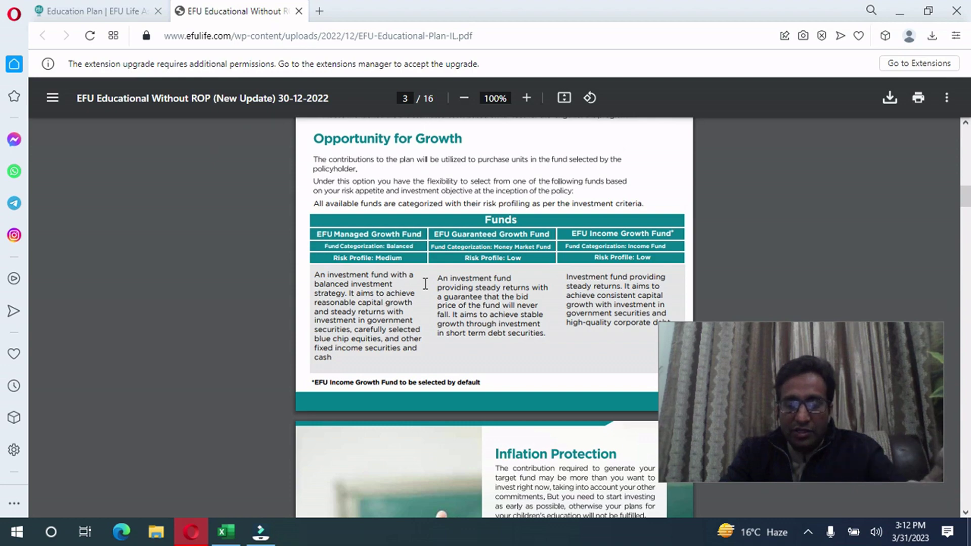
{"action": "scroll", "coordinate": [425, 284], "scroll_direction": "up", "scroll_amount": 1}
{"action": "scroll", "coordinate": [425, 284], "scroll_direction": "up", "scroll_amount": 3}
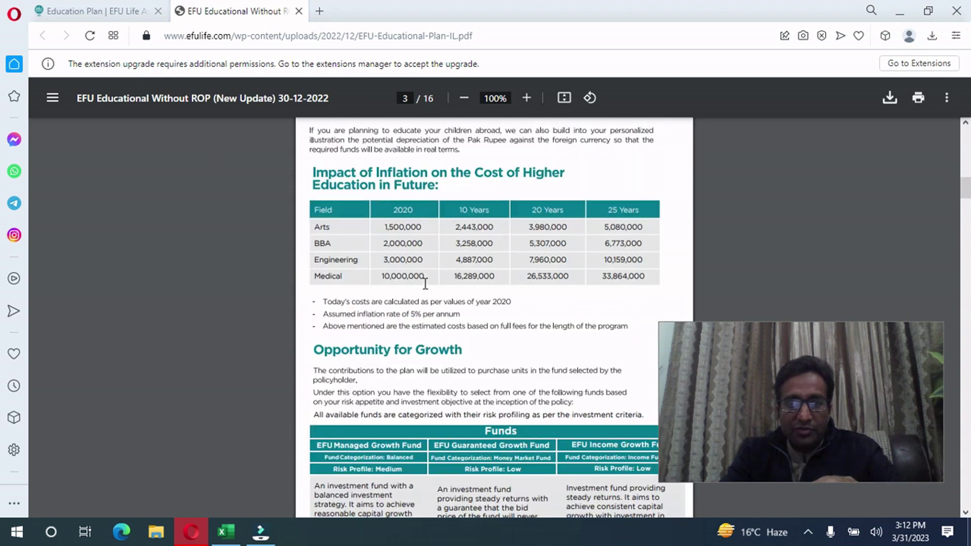
{"action": "scroll", "coordinate": [425, 284], "scroll_direction": "up", "scroll_amount": 3}
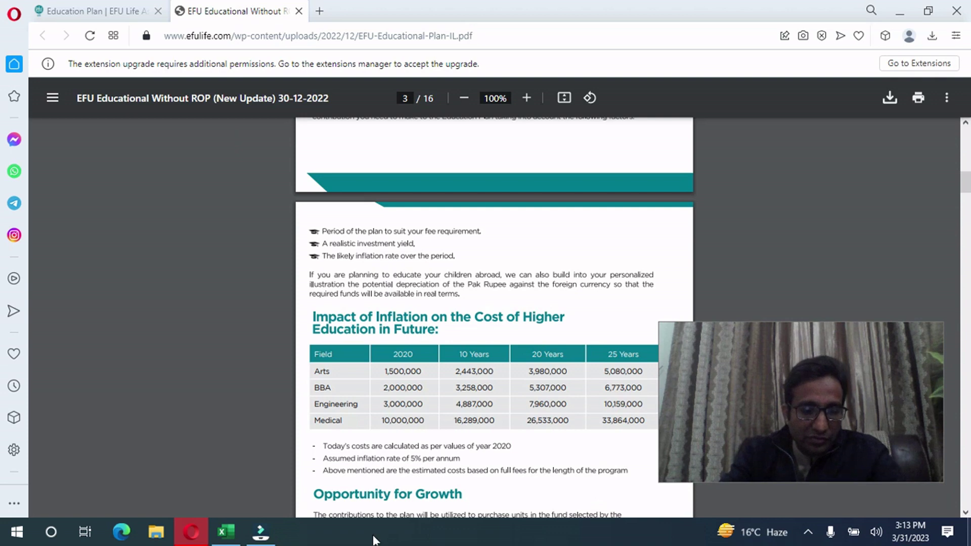
- Return to the Excel workbook and review the monthly payment, years and return cells alongside the future fund amount cell
{"action": "left_click", "coordinate": [224, 534]}
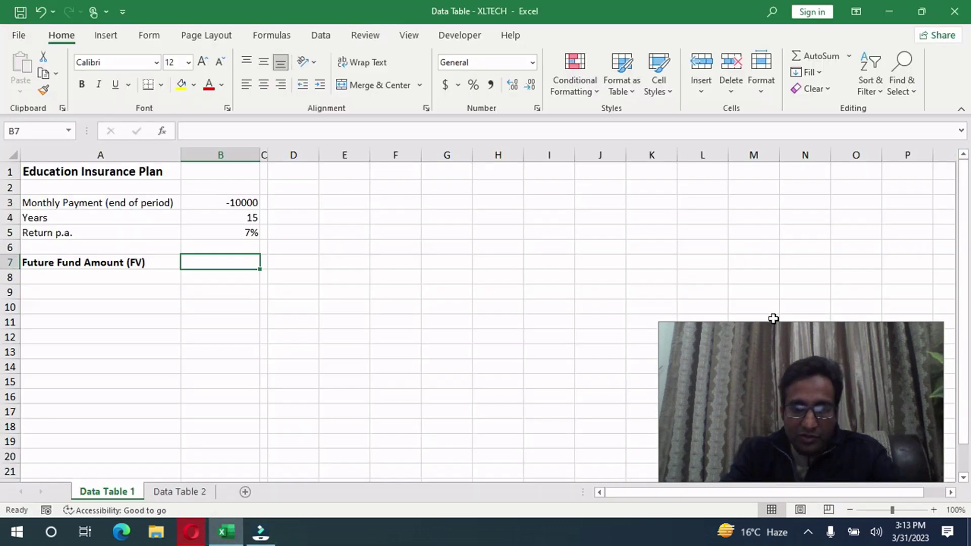
{"action": "left_click", "coordinate": [230, 266]}
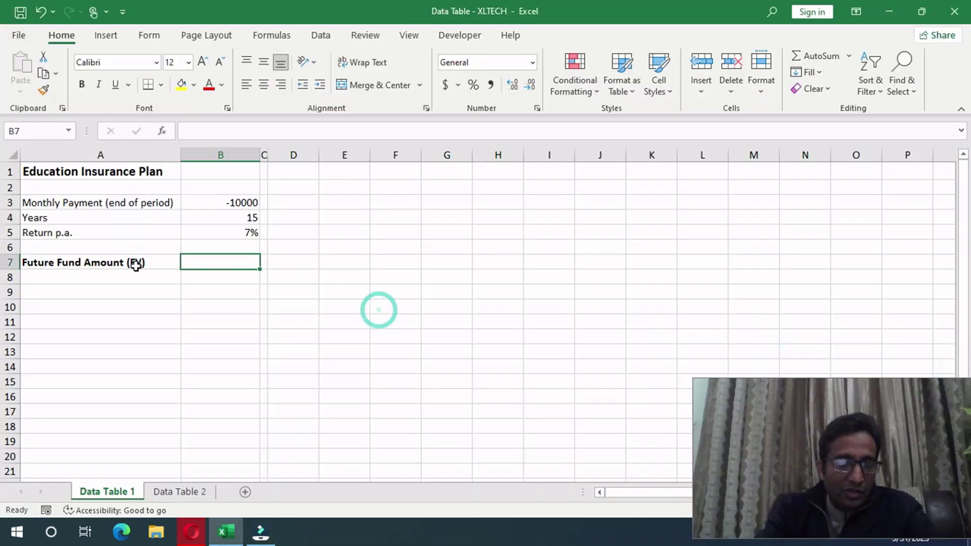
{"action": "left_click", "coordinate": [226, 200]}
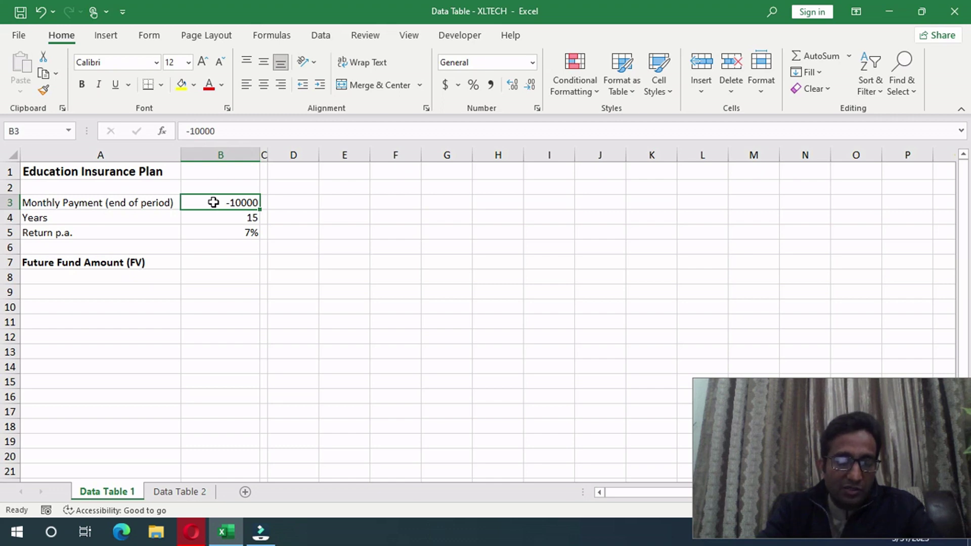
{"action": "left_click", "coordinate": [232, 216]}
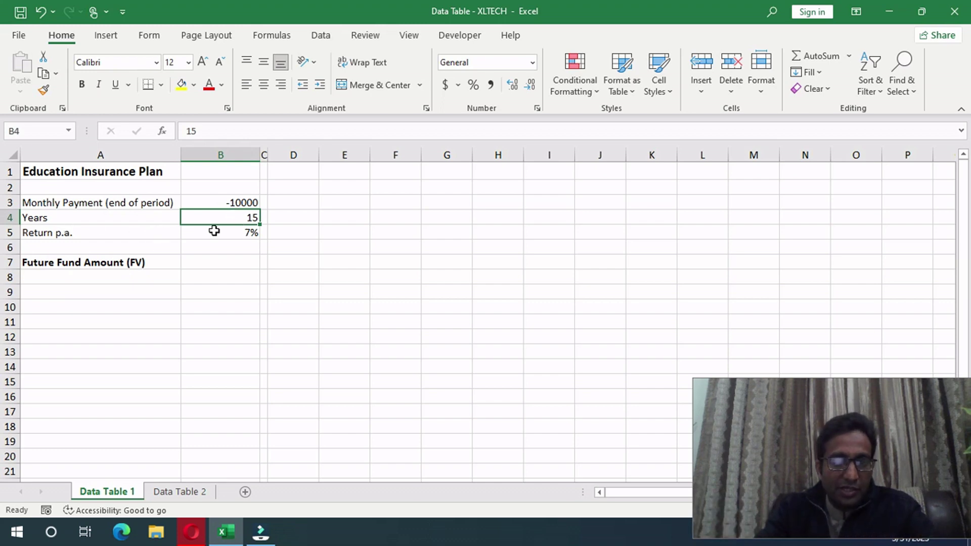
{"action": "left_click", "coordinate": [214, 230]}
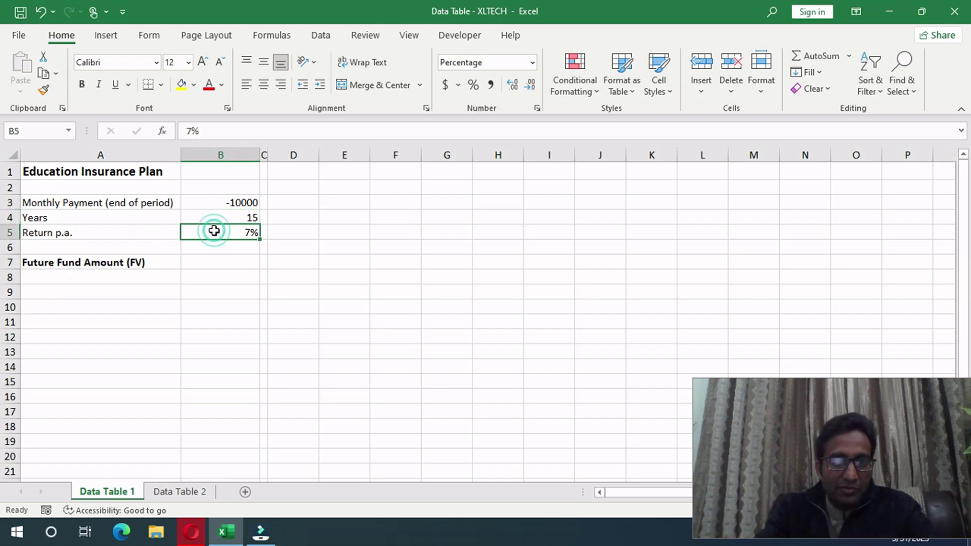
{"action": "left_click", "coordinate": [215, 263]}
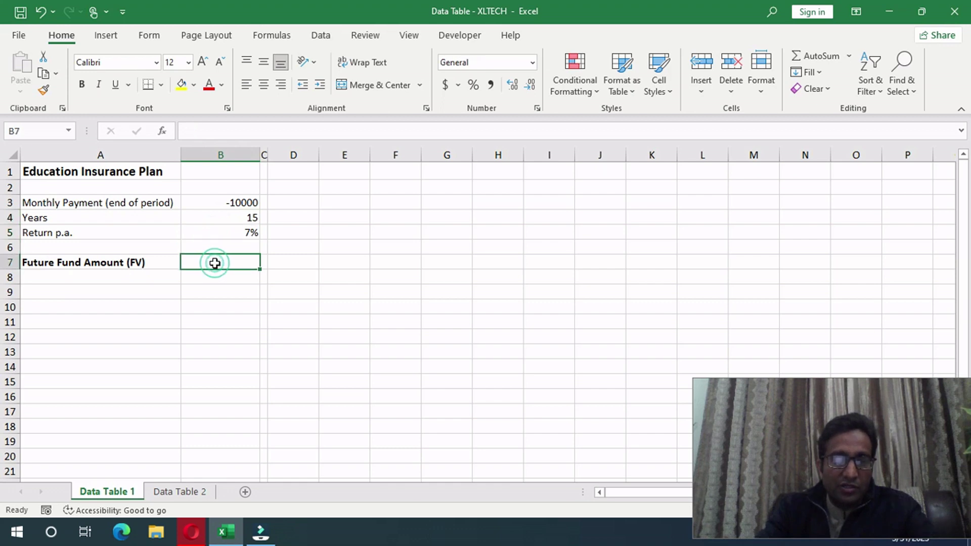
{"action": "left_click", "coordinate": [224, 219]}
{"action": "left_click", "coordinate": [226, 261]}
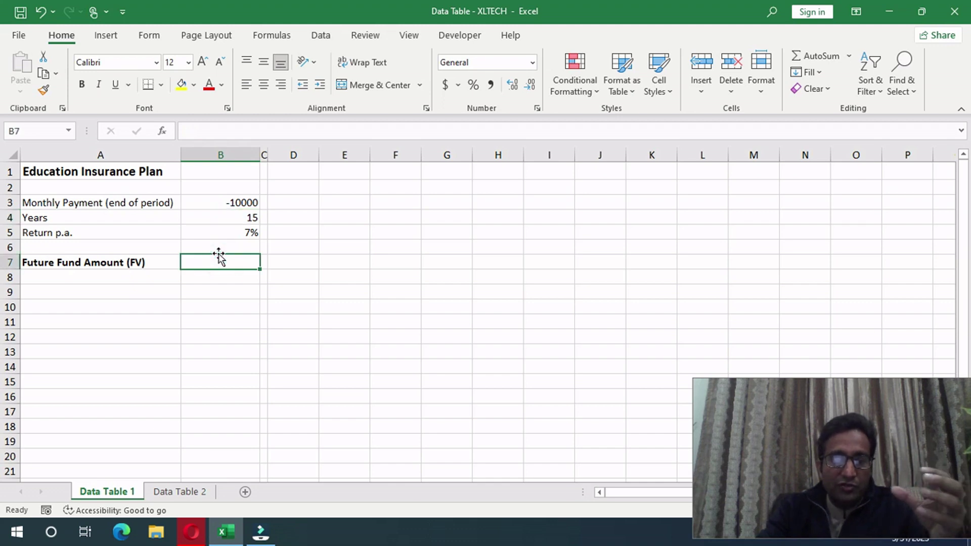
{"action": "left_click", "coordinate": [222, 202]}
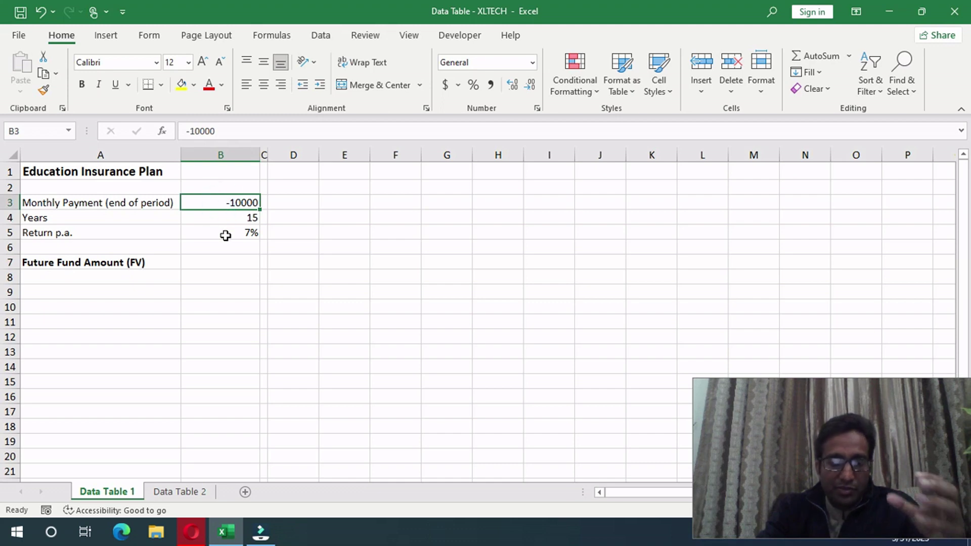
{"action": "left_click", "coordinate": [226, 235]}
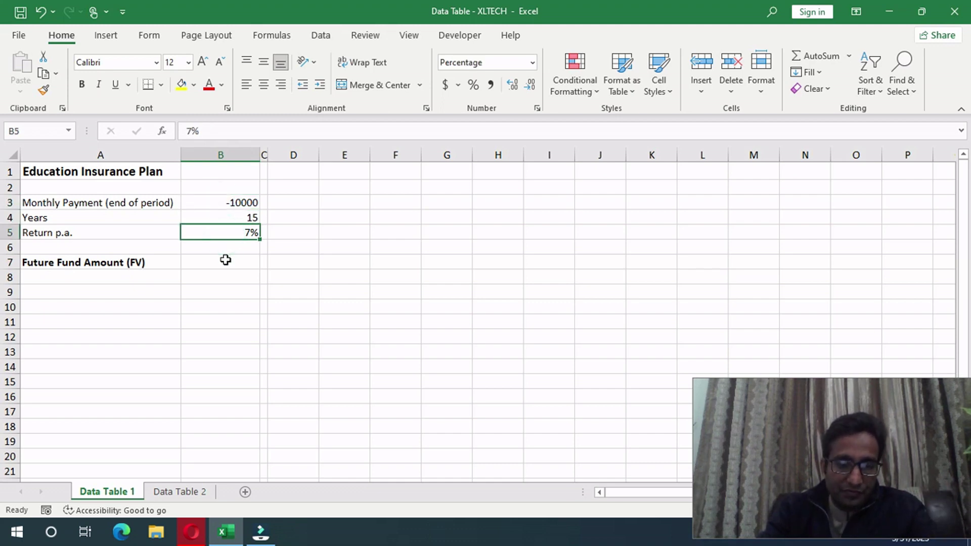
- Calculate the future fund amount in B7 with the formula =FV(B5/12,B4*12,B3)
{"action": "left_click", "coordinate": [226, 260]}
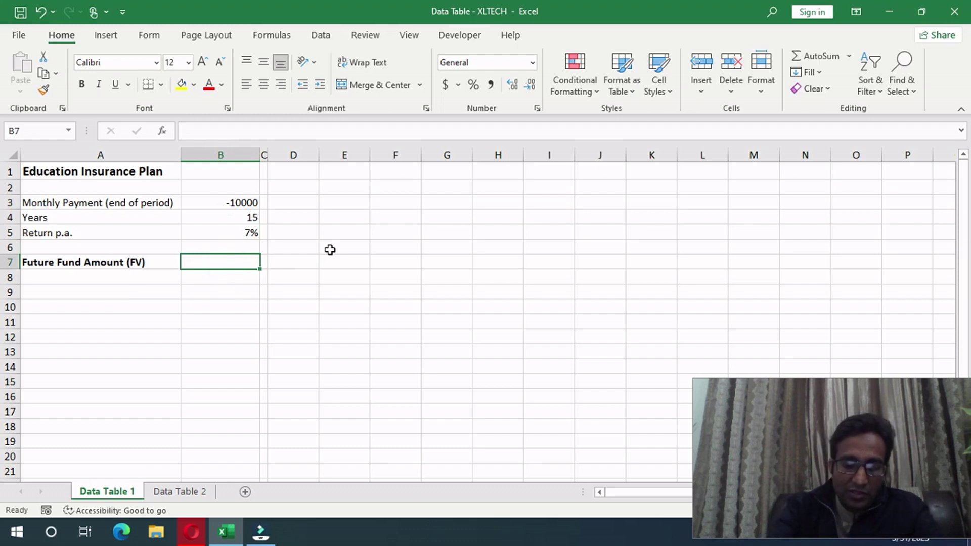
{"action": "type", "text": "=fv("}
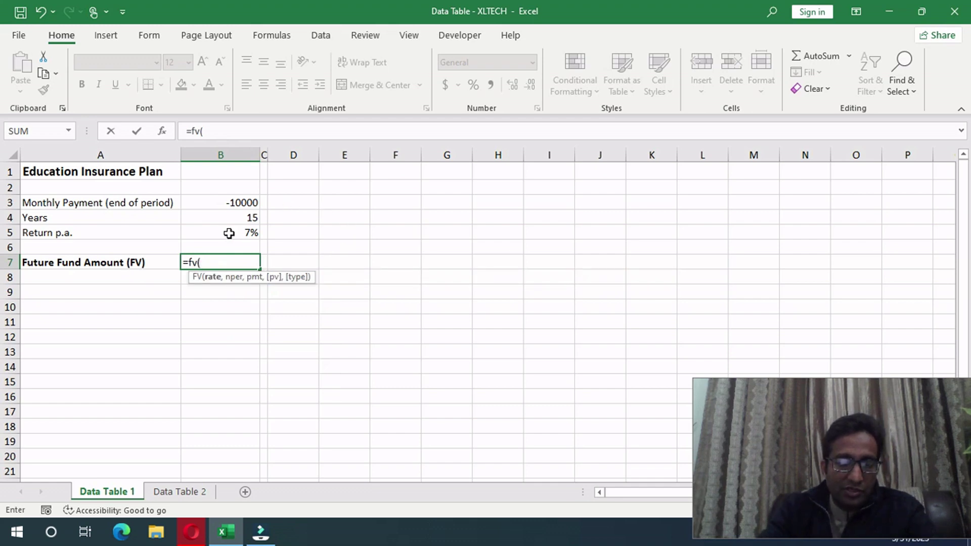
{"action": "left_click", "coordinate": [229, 233]}
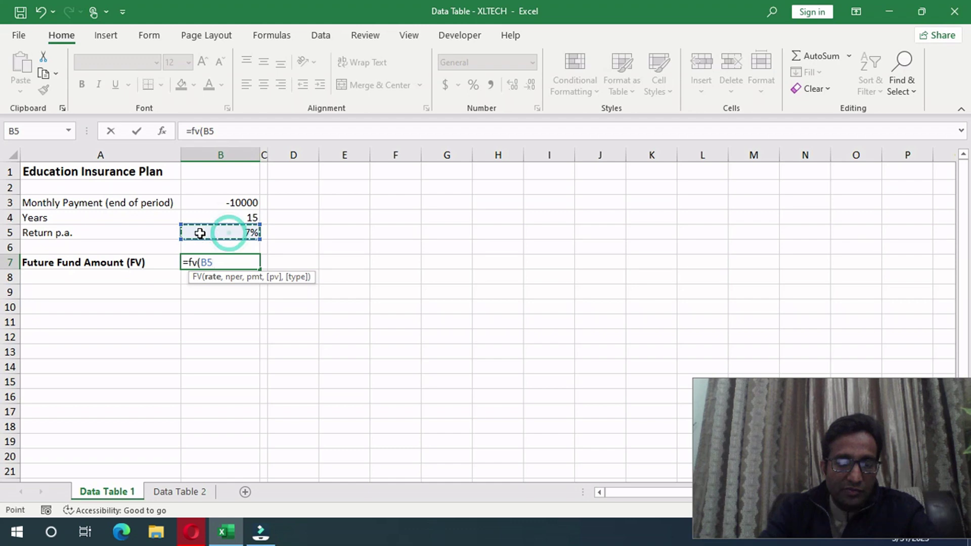
{"action": "left_click", "coordinate": [256, 132]}
{"action": "type", "text": "/12"}
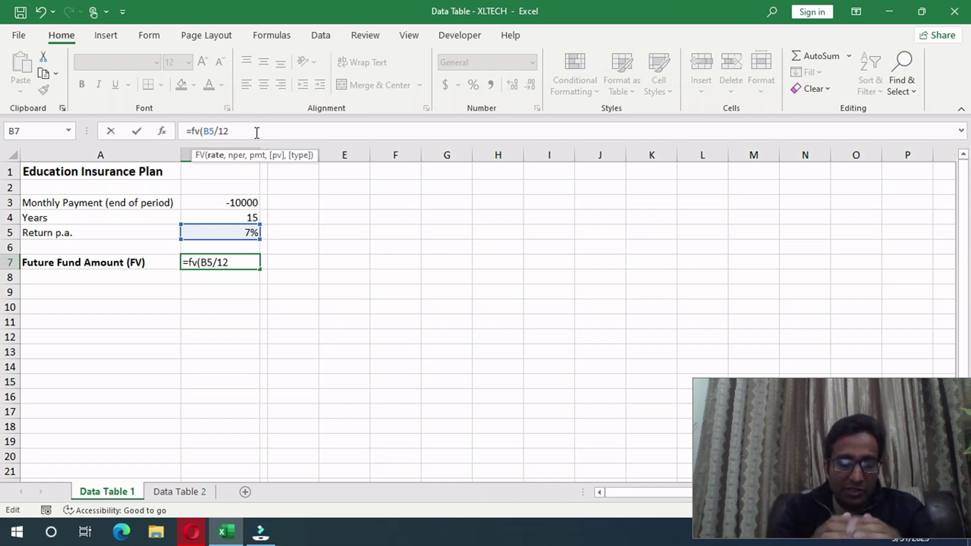
{"action": "type", "text": ","}
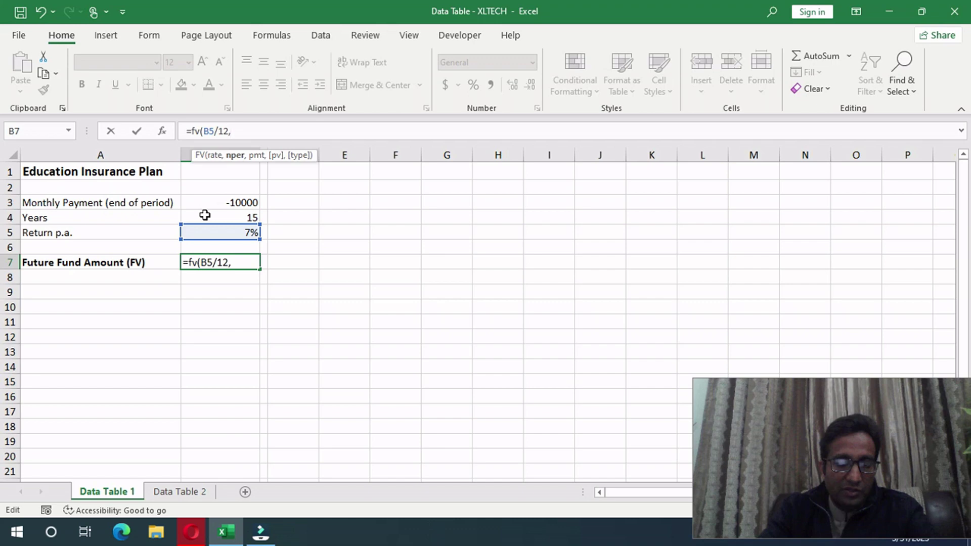
{"action": "left_click", "coordinate": [204, 215]}
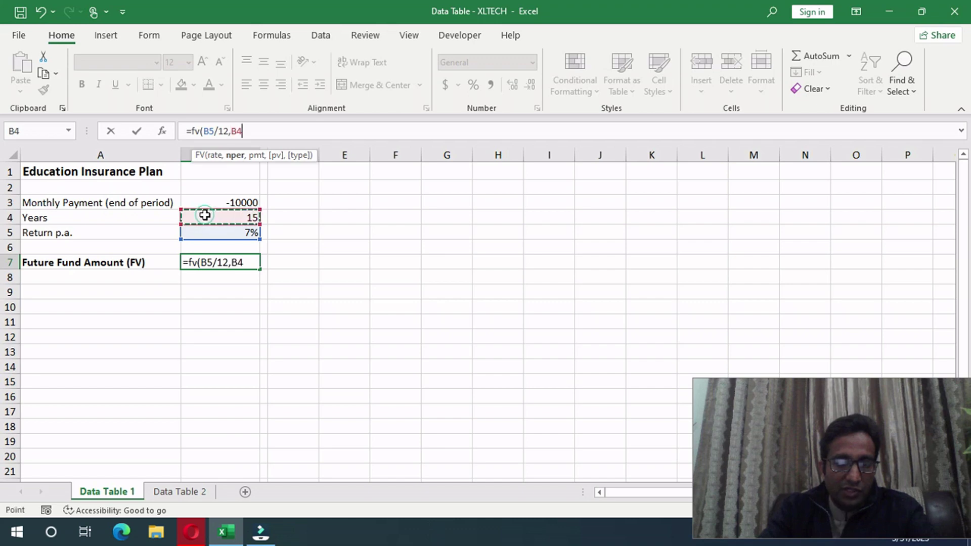
{"action": "type", "text": "*"}
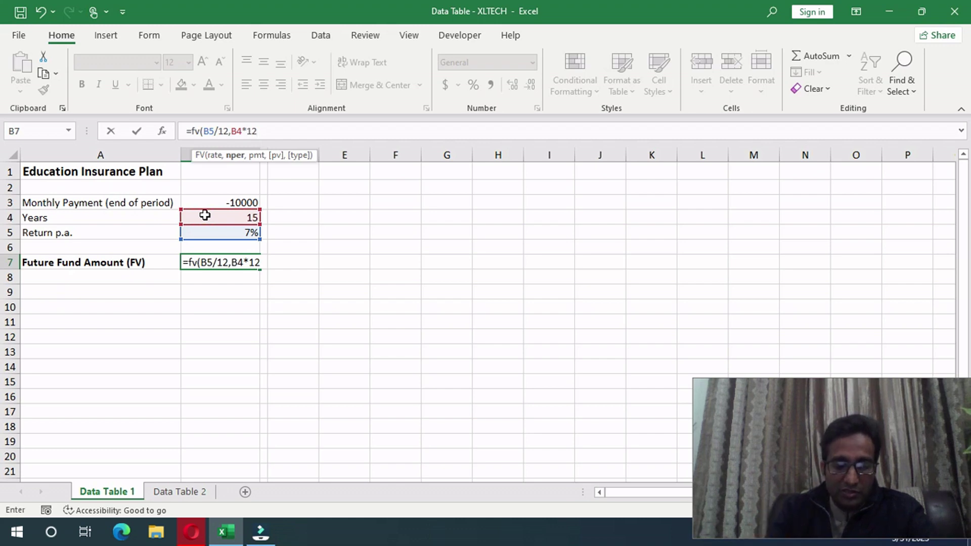
{"action": "type", "text": ","}
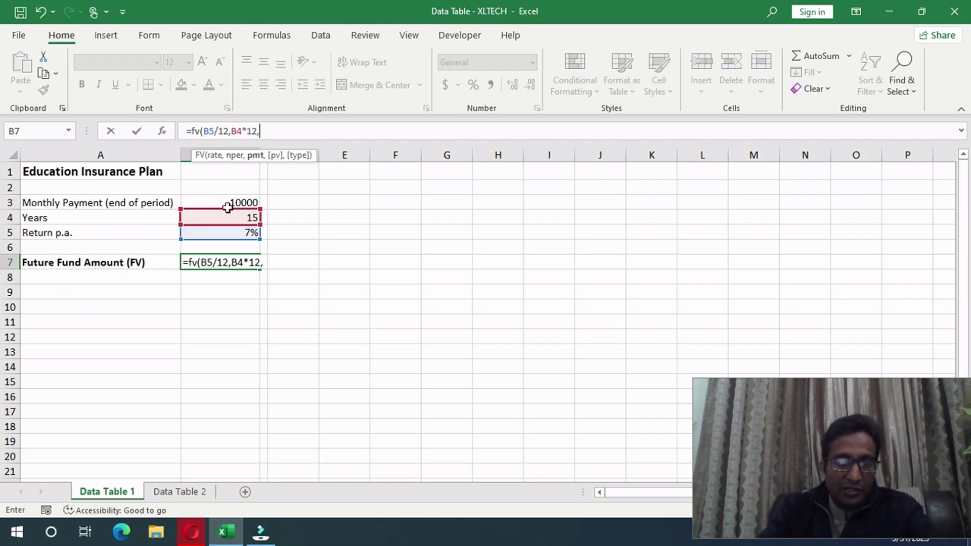
{"action": "left_click", "coordinate": [201, 202]}
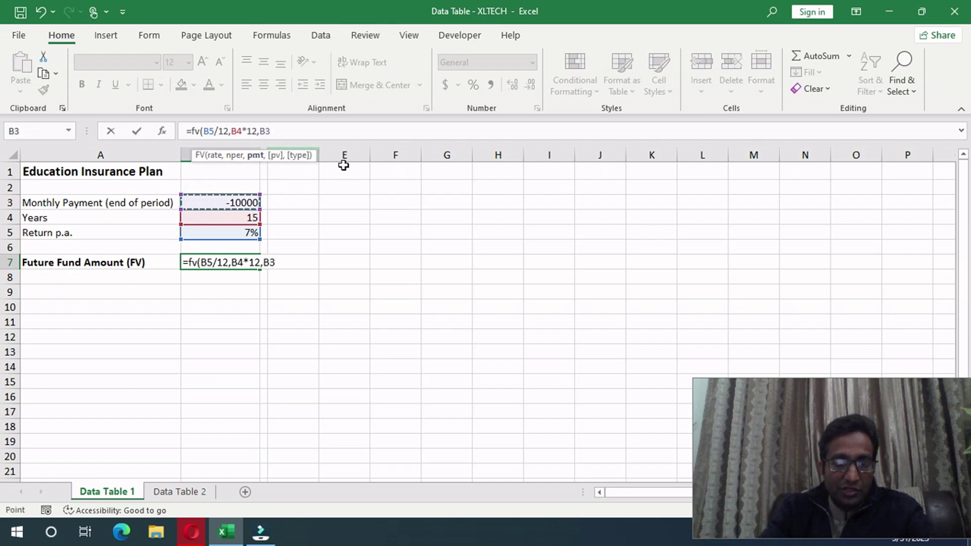
{"action": "type", "text": ")"}
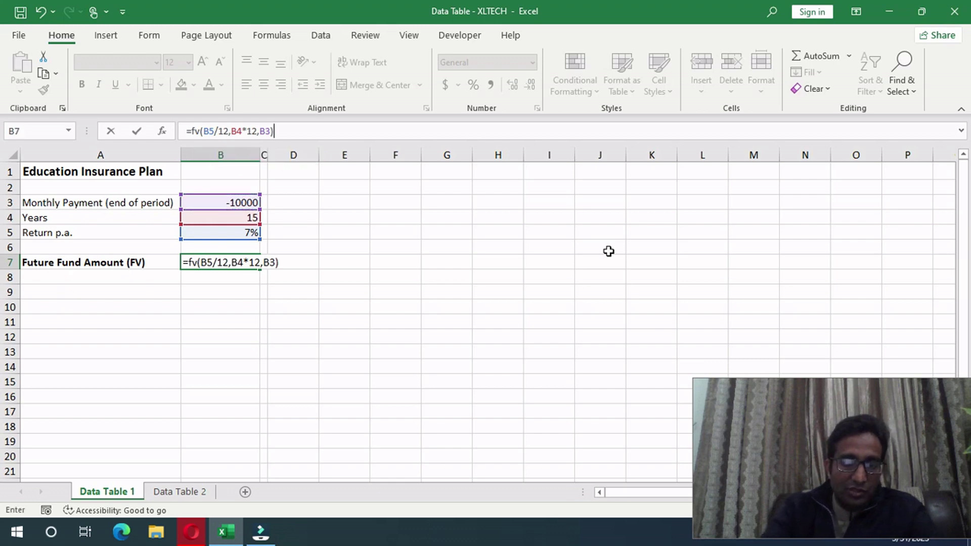
{"action": "key", "text": "Return"}
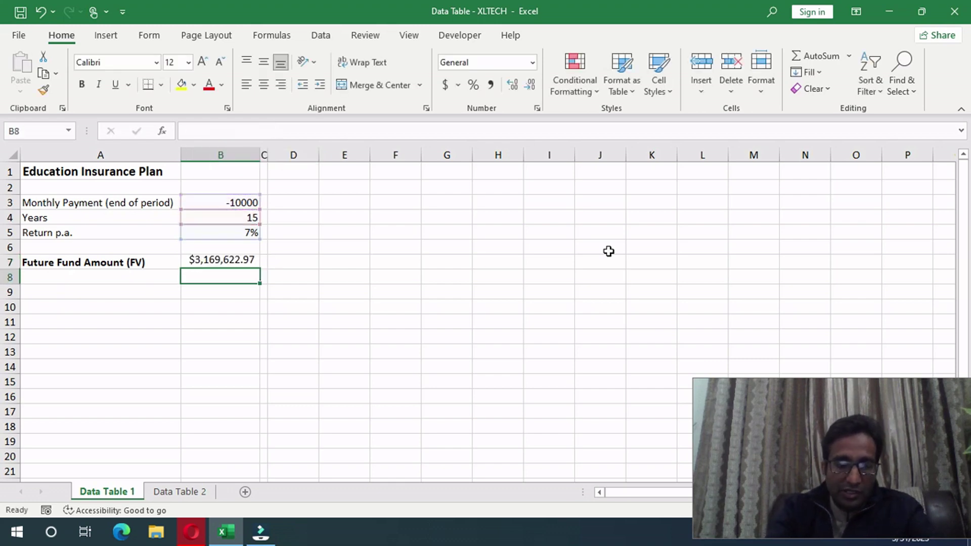
{"action": "left_click", "coordinate": [222, 260]}
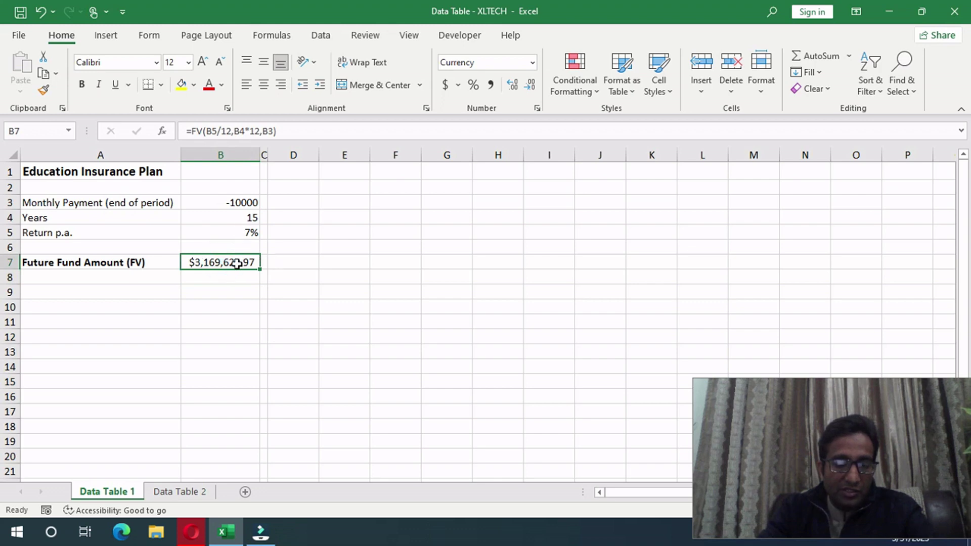
- Format the monthly payment in B3 as Currency with the PKR symbol
{"action": "left_click", "coordinate": [238, 202]}
{"action": "right_click", "coordinate": [238, 202]}
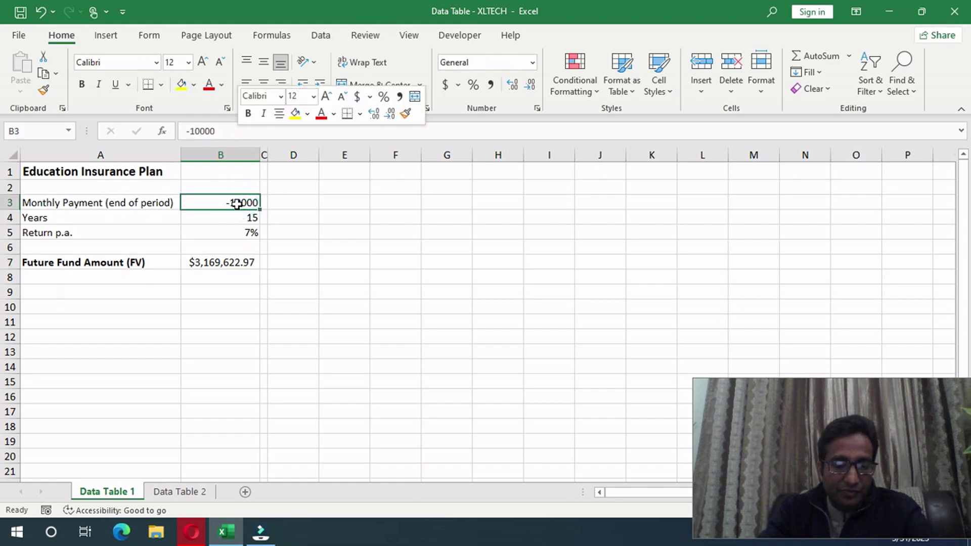
{"action": "left_click", "coordinate": [307, 443]}
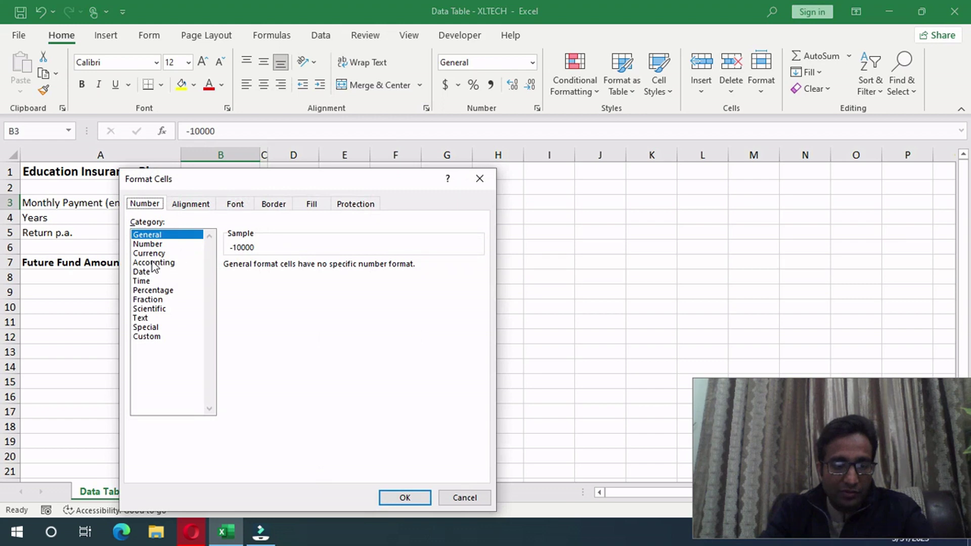
{"action": "left_click", "coordinate": [152, 253]}
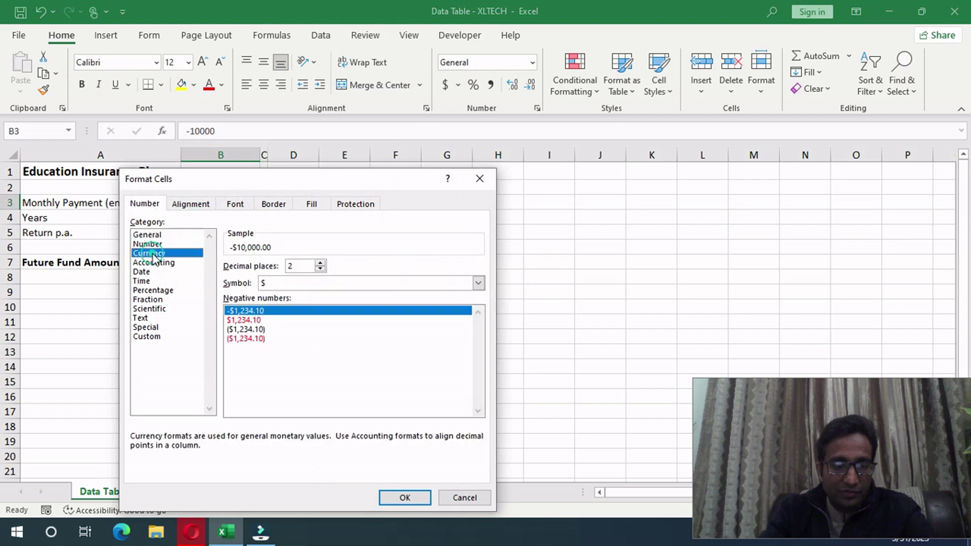
{"action": "left_click", "coordinate": [358, 284]}
{"action": "type", "text": "pkr"}
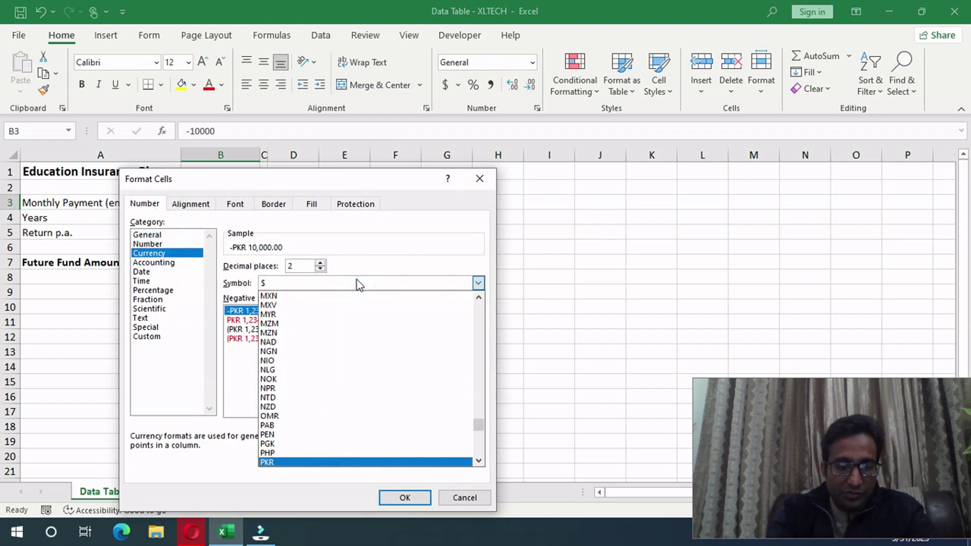
{"action": "key", "text": "Return"}
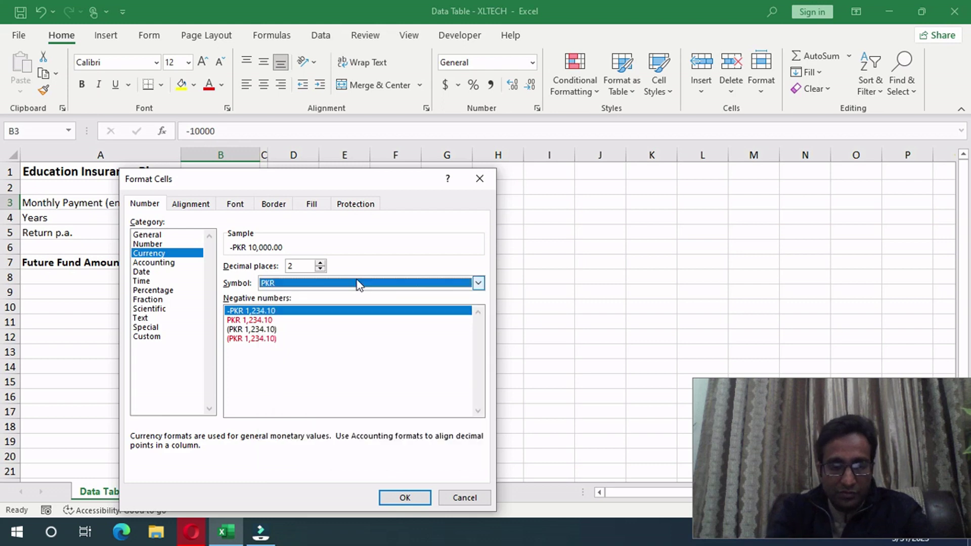
{"action": "left_click", "coordinate": [398, 496]}
- Copy B3's number format to the future fund amount in B7 and autofit column B's width
{"action": "left_click", "coordinate": [44, 91]}
{"action": "left_click", "coordinate": [208, 262]}
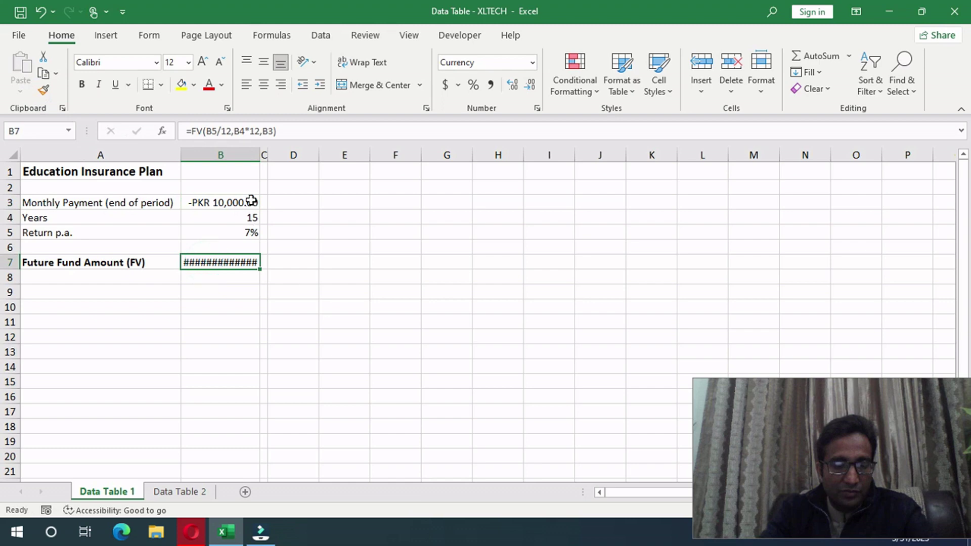
{"action": "double_click", "coordinate": [259, 154]}
{"action": "left_click", "coordinate": [300, 291]}
{"action": "left_click", "coordinate": [238, 267]}
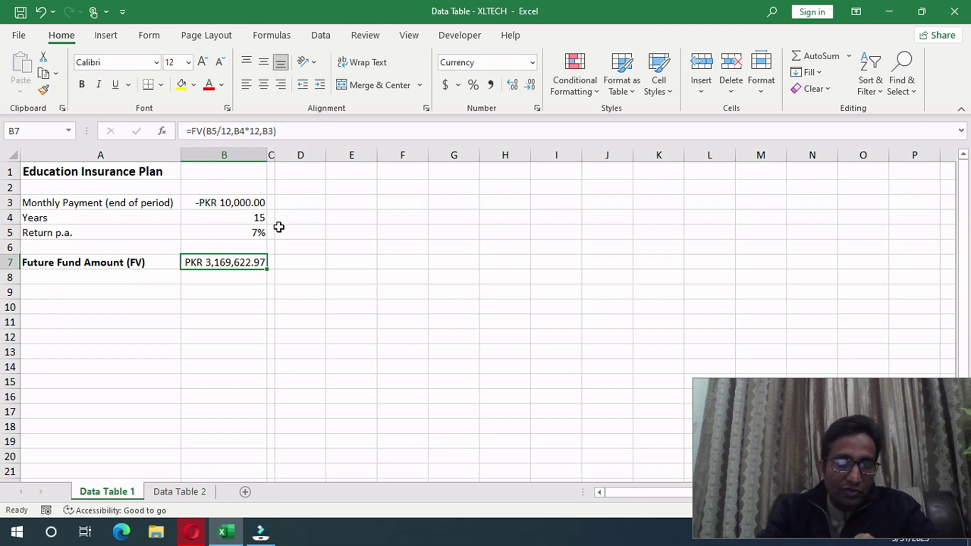
- Link E3 to the future fund amount with the formula =B7
{"action": "left_click", "coordinate": [243, 233]}
{"action": "left_click", "coordinate": [245, 218]}
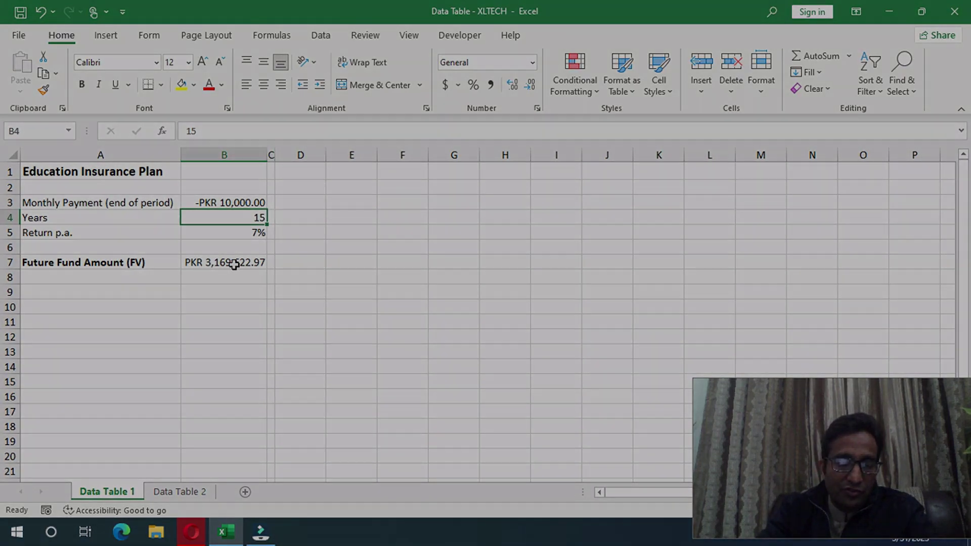
{"action": "left_click", "coordinate": [235, 264]}
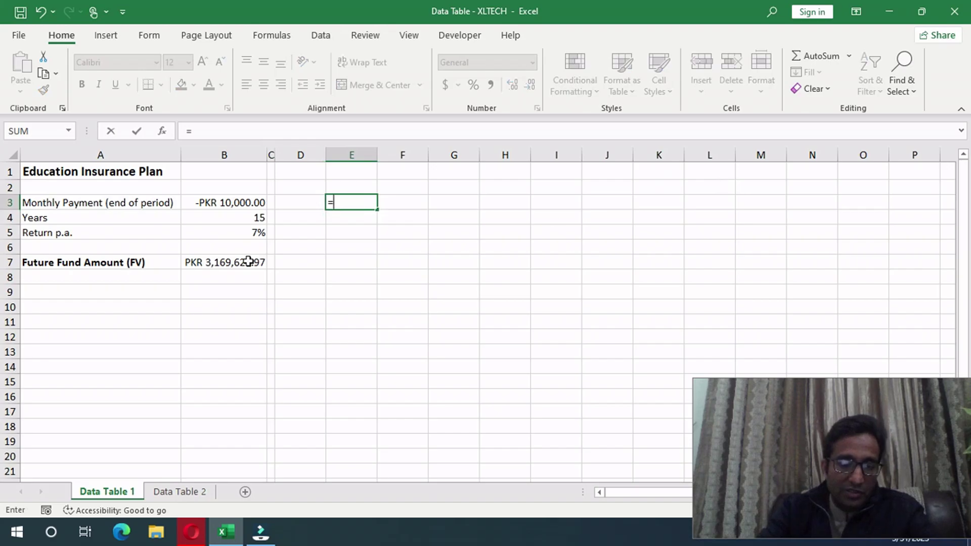
{"action": "left_click", "coordinate": [249, 261]}
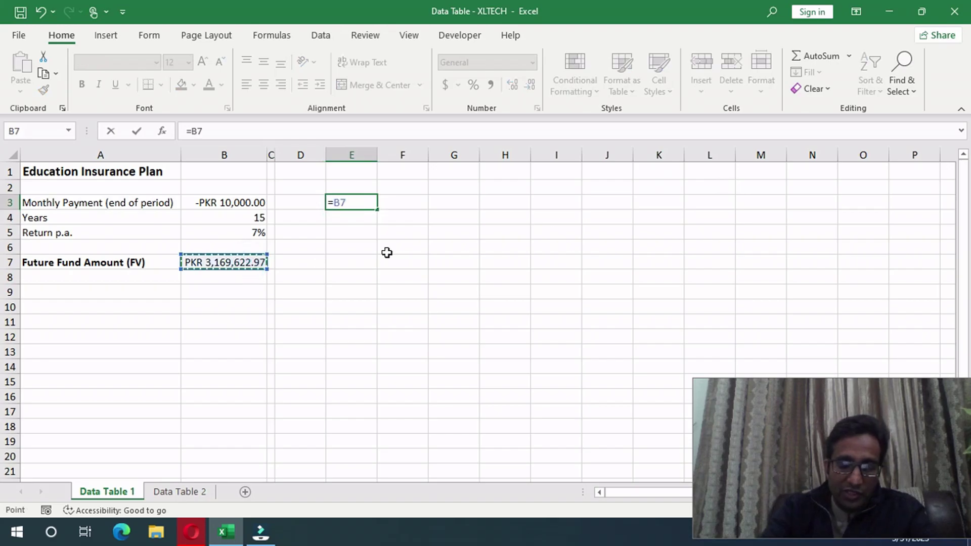
{"action": "key", "text": "Return"}
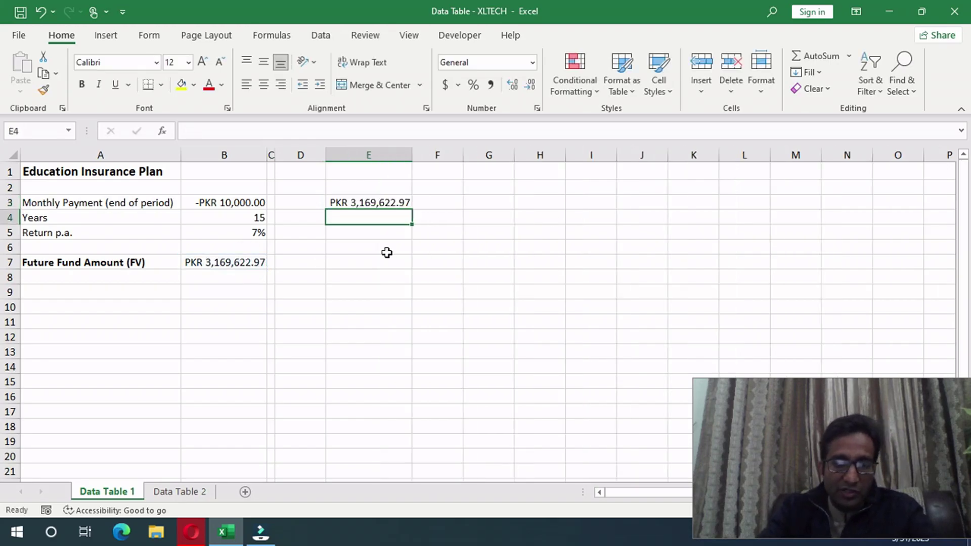
- Fill D4:D12 with return rates from 4% to 12% in 1% increments
{"action": "left_click", "coordinate": [298, 218]}
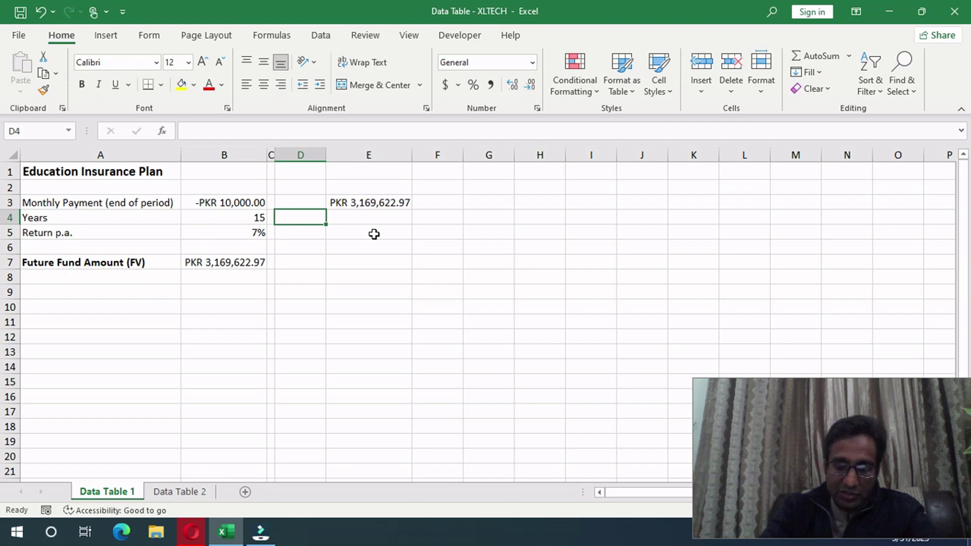
{"action": "type", "text": "4"}
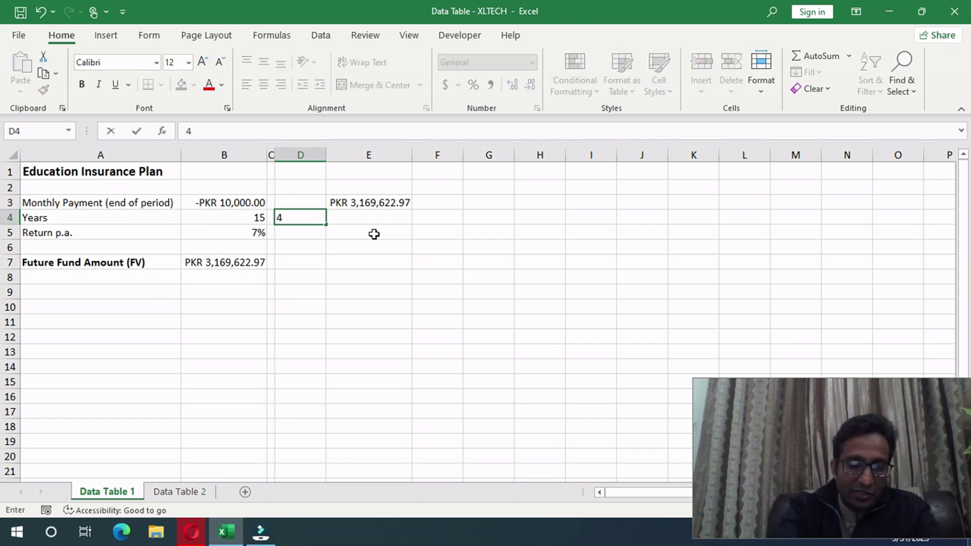
{"action": "key", "text": "Return"}
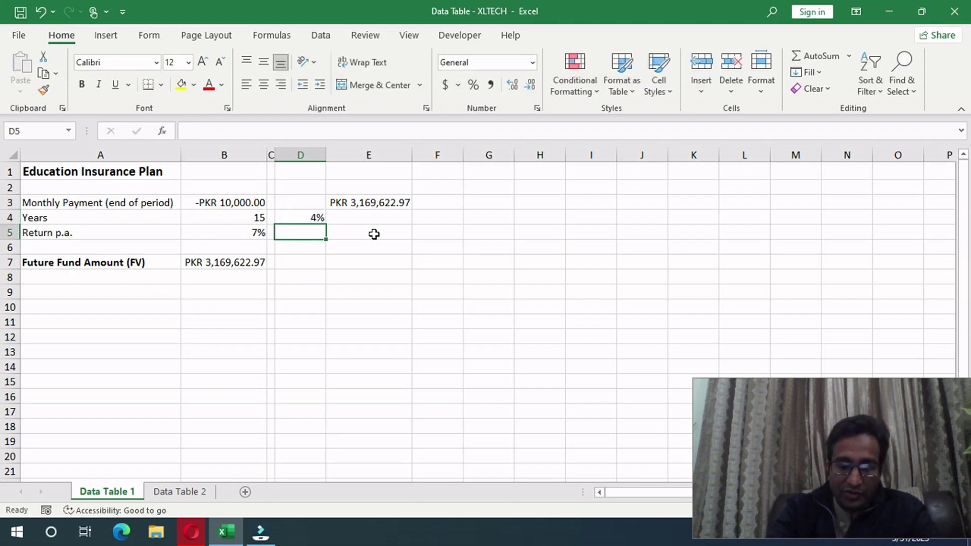
{"action": "type", "text": "5"}
{"action": "key", "text": "Return"}
{"action": "left_click_drag", "start_coordinate": [296, 216], "coordinate": [326, 349]}
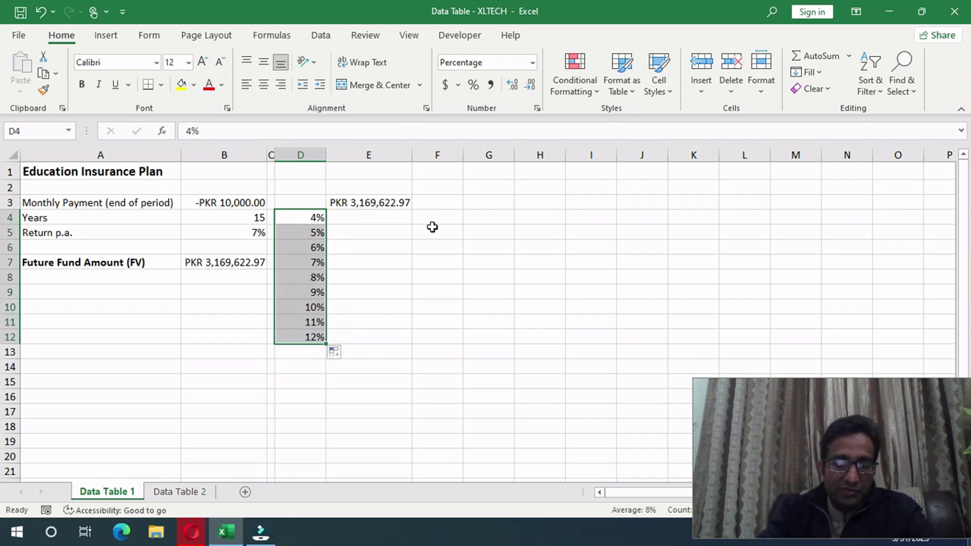
- Create a one-variable data table over D3:E12 with the annual return in B5 as the column input cell
{"action": "left_click", "coordinate": [360, 216]}
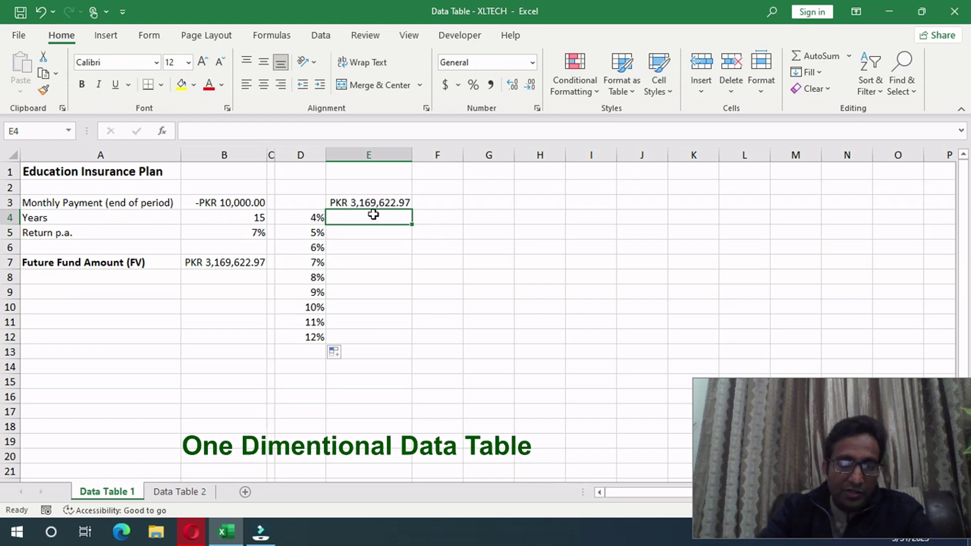
{"action": "left_click", "coordinate": [321, 35]}
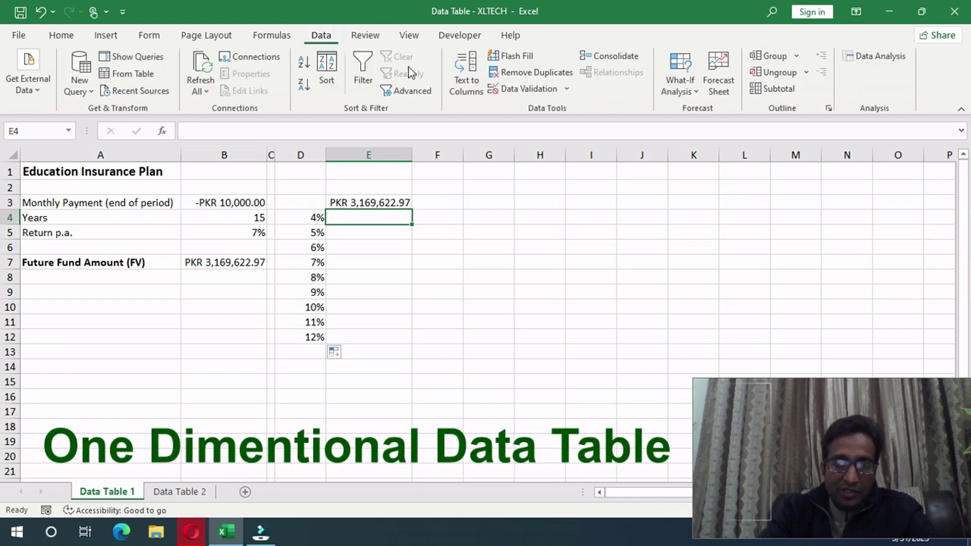
{"action": "left_click", "coordinate": [682, 91]}
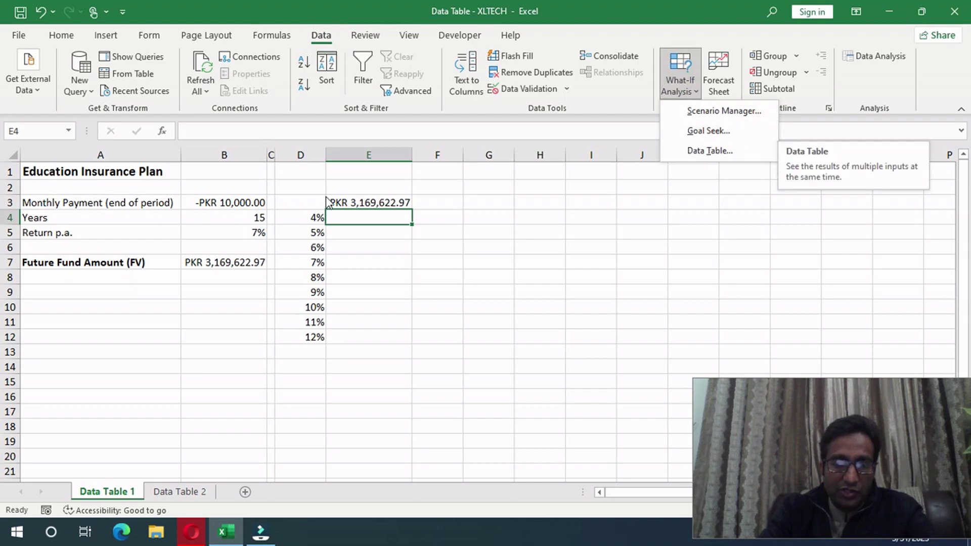
{"action": "left_click", "coordinate": [292, 202]}
{"action": "left_click", "coordinate": [301, 203]}
{"action": "left_click_drag", "start_coordinate": [301, 203], "coordinate": [347, 332]}
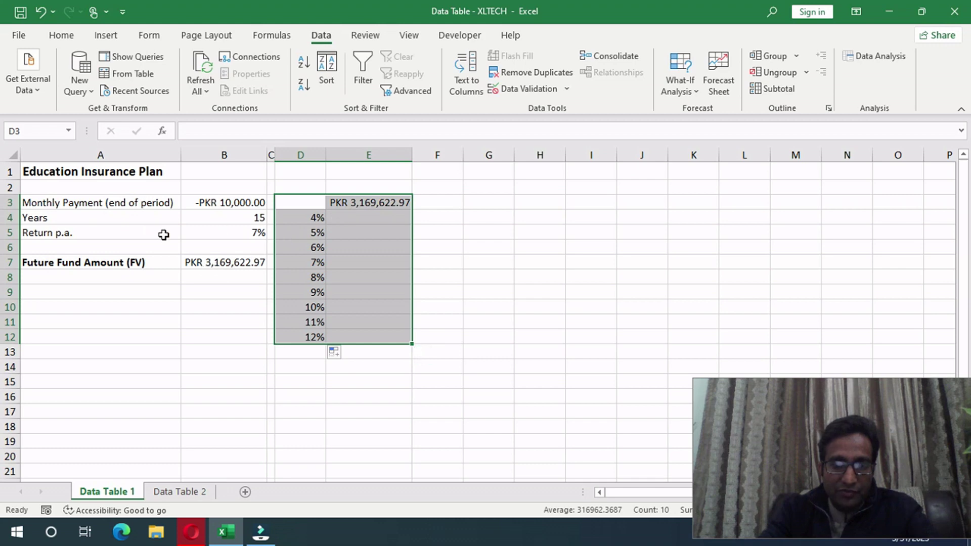
{"action": "left_click", "coordinate": [693, 94]}
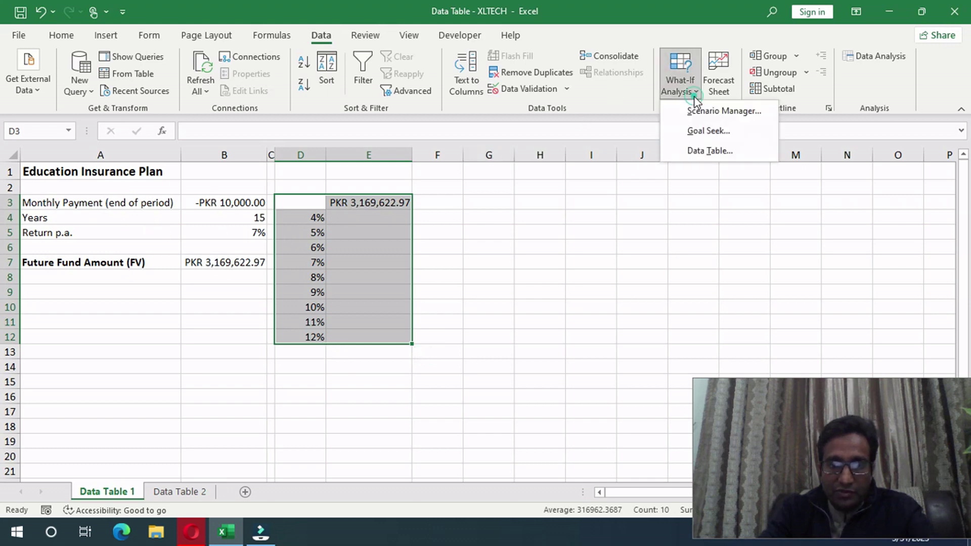
{"action": "left_click", "coordinate": [697, 150]}
{"action": "left_click_drag", "start_coordinate": [636, 157], "coordinate": [560, 96]}
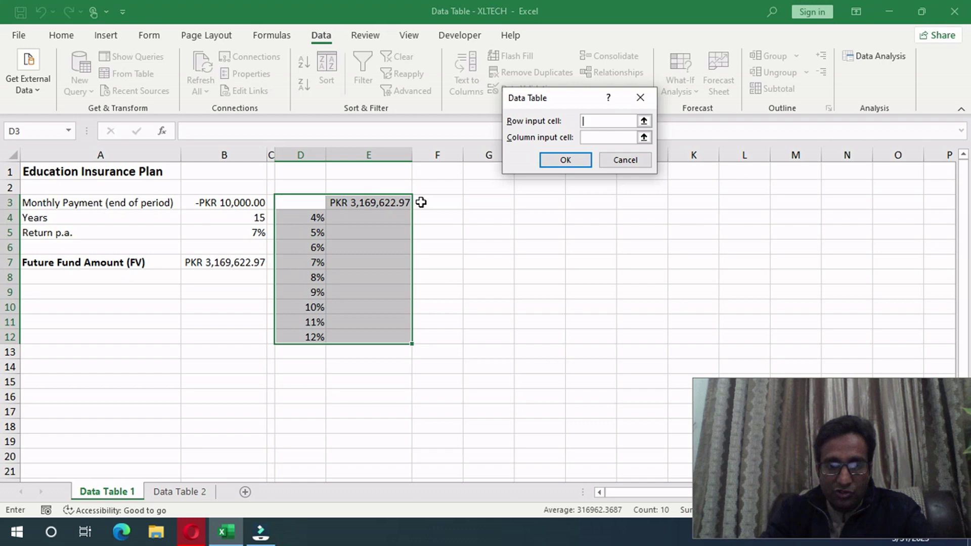
{"action": "left_click", "coordinate": [608, 136]}
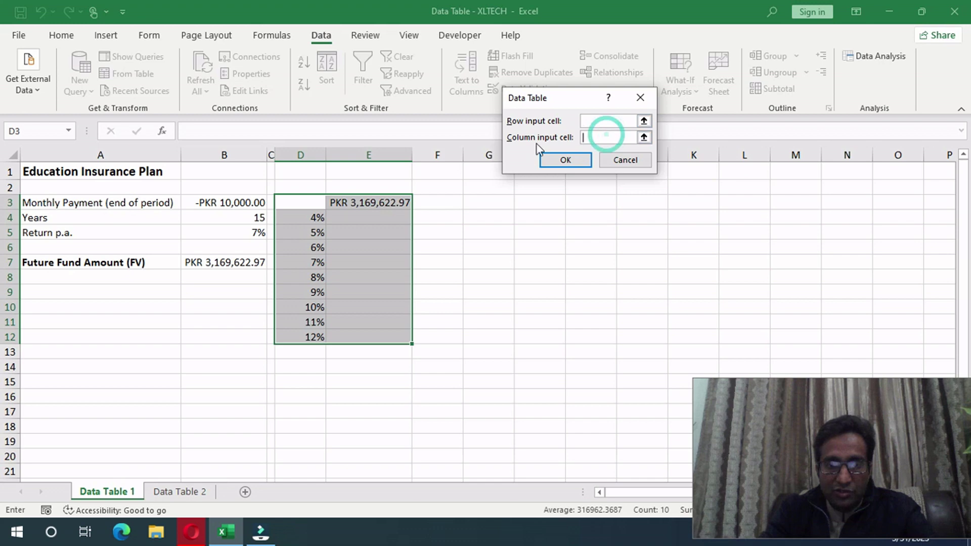
{"action": "left_click", "coordinate": [582, 140]}
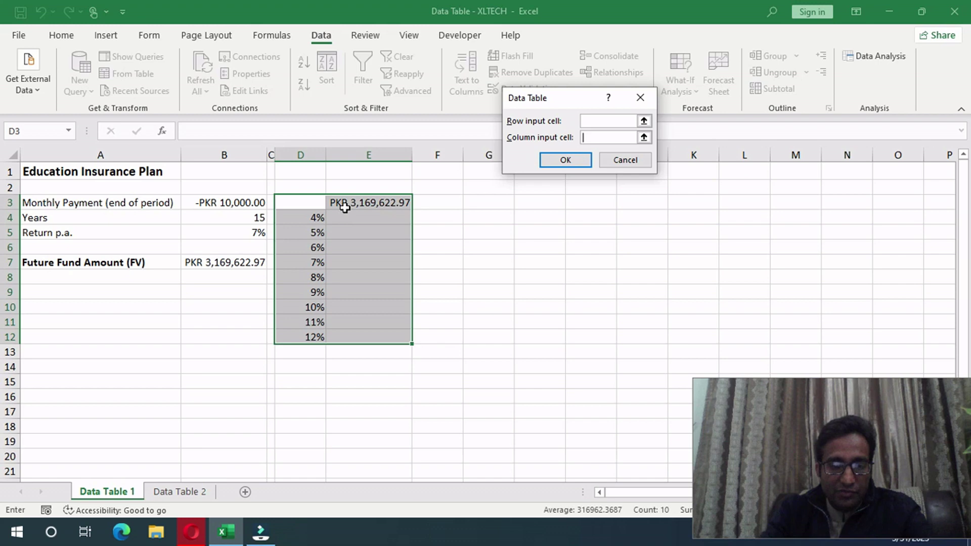
{"action": "left_click", "coordinate": [226, 232]}
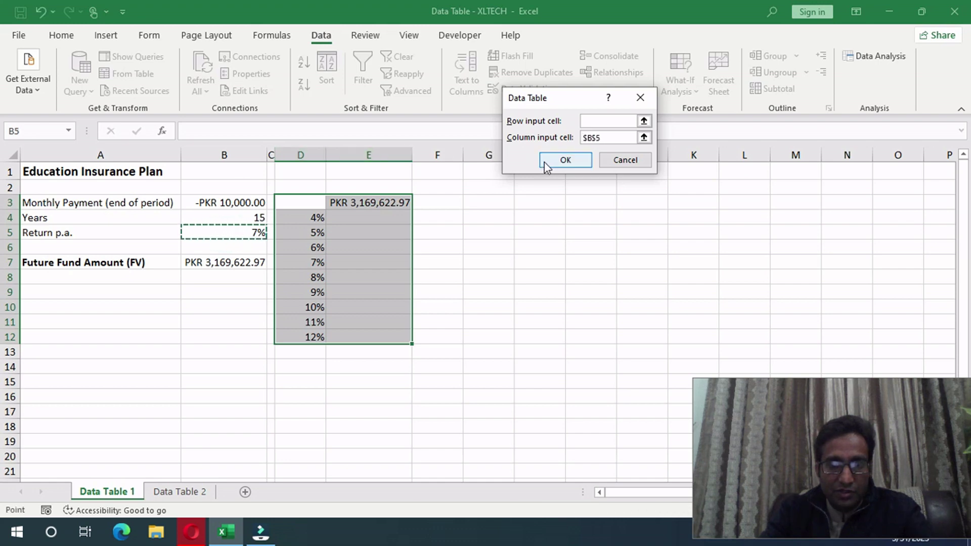
{"action": "left_click", "coordinate": [565, 160]}
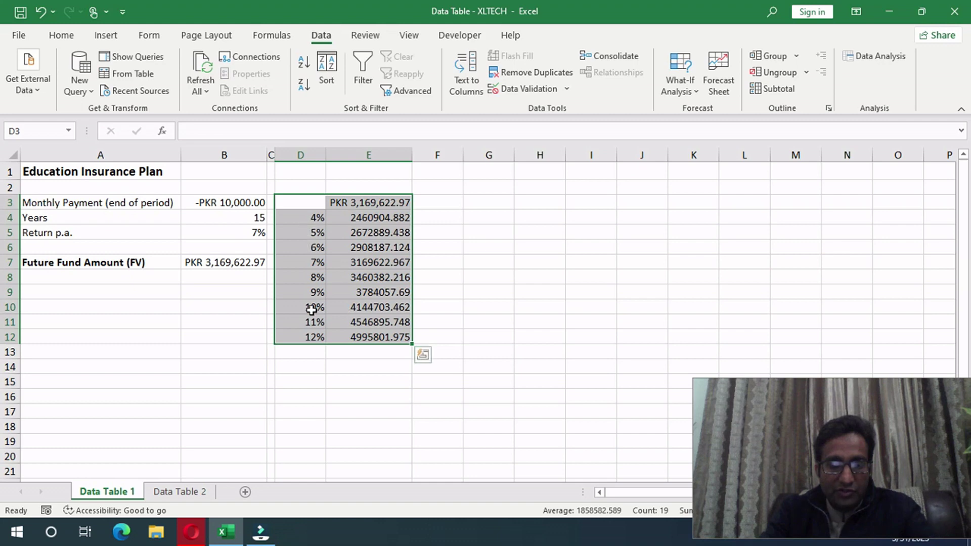
- Copy E3's currency format to the data table results in E4:E12 and widen column E slightly
{"action": "left_click", "coordinate": [348, 204]}
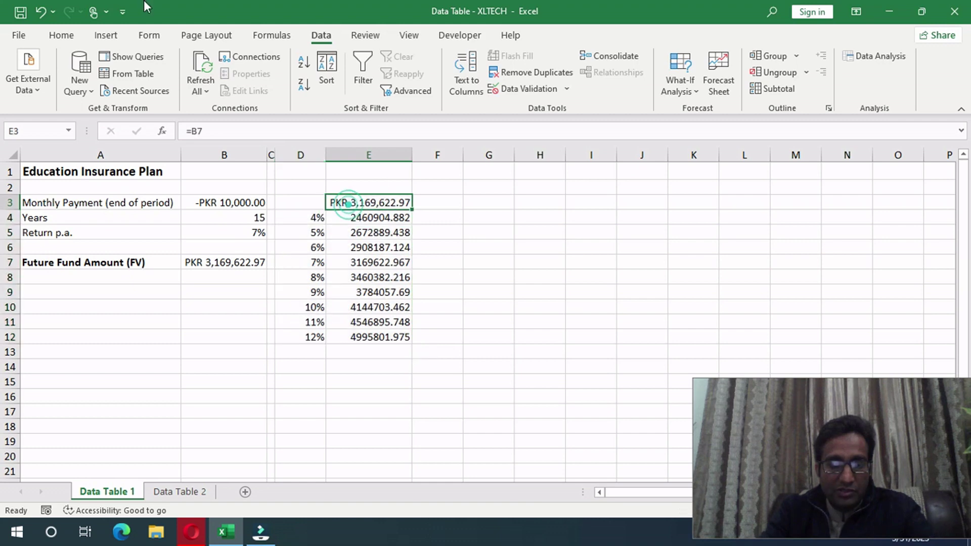
{"action": "left_click", "coordinate": [65, 36]}
{"action": "left_click", "coordinate": [45, 92]}
{"action": "left_click_drag", "start_coordinate": [354, 214], "coordinate": [350, 337]}
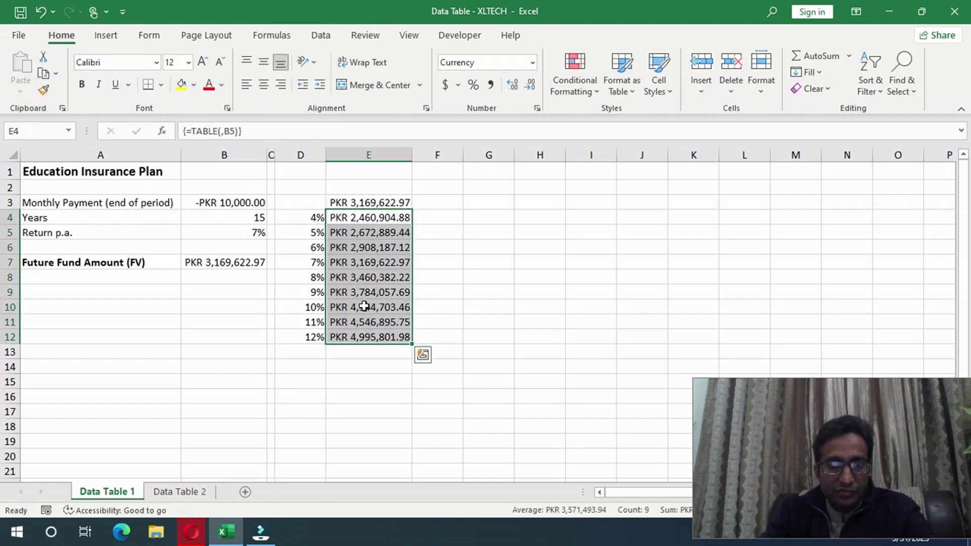
{"action": "left_click_drag", "start_coordinate": [405, 147], "coordinate": [441, 152]}
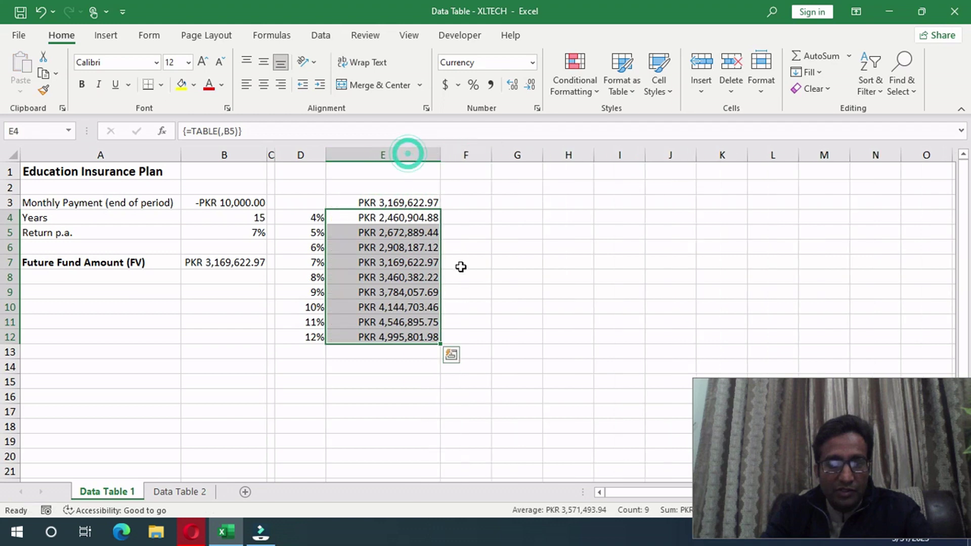
{"action": "left_click", "coordinate": [463, 263]}
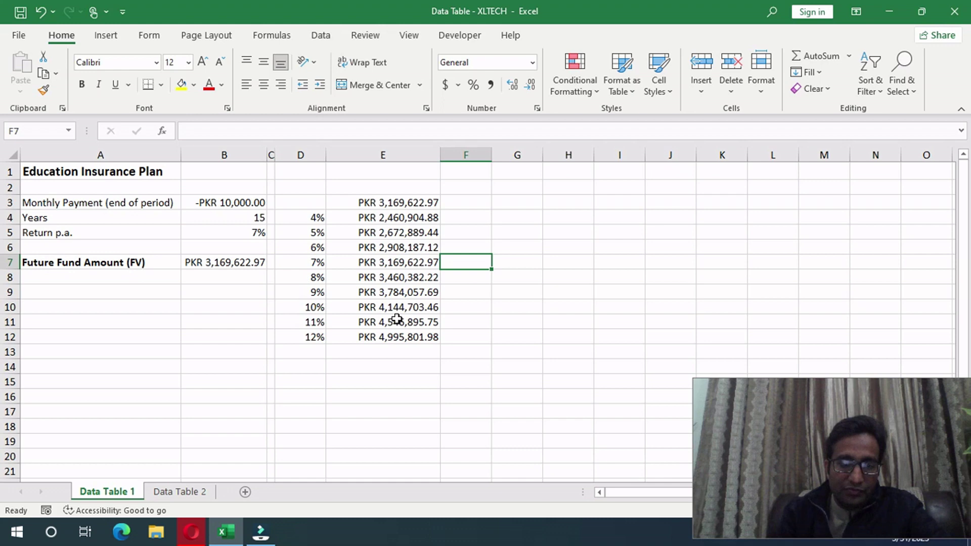
- Copy B3:B7 from the Data Table 1 sheet to the same cells on Data Table 2 and autofit column B's width
{"action": "left_click", "coordinate": [200, 493]}
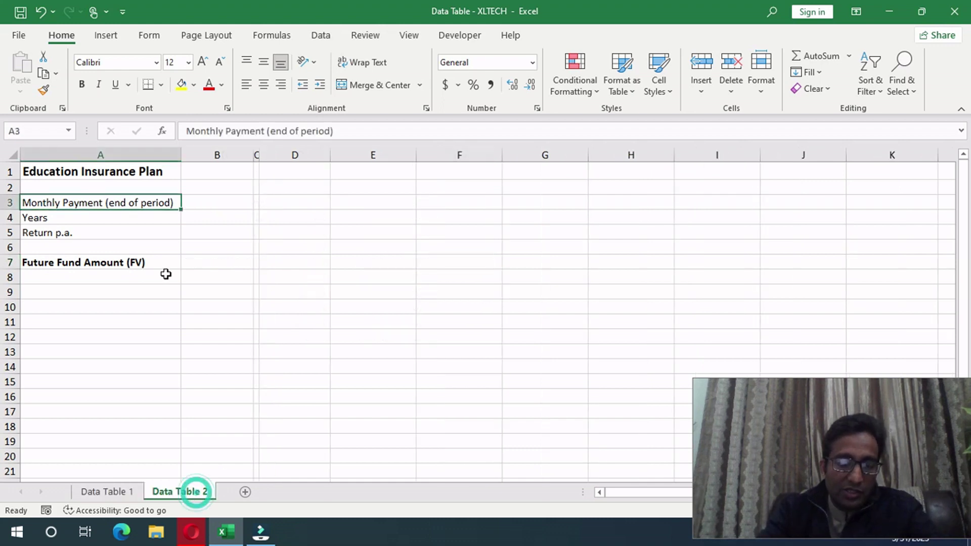
{"action": "left_click", "coordinate": [135, 491]}
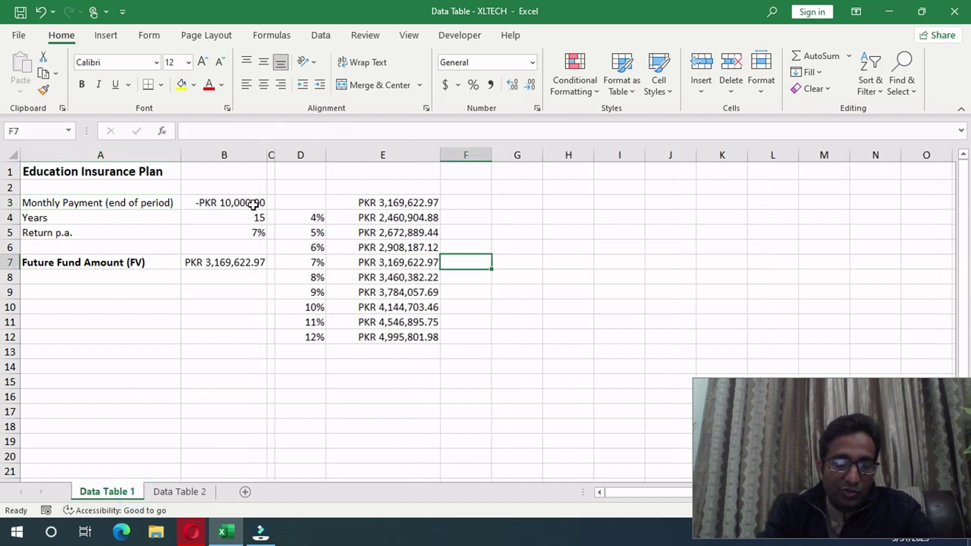
{"action": "left_click_drag", "start_coordinate": [242, 204], "coordinate": [238, 256]}
{"action": "key", "text": "ctrl+c"}
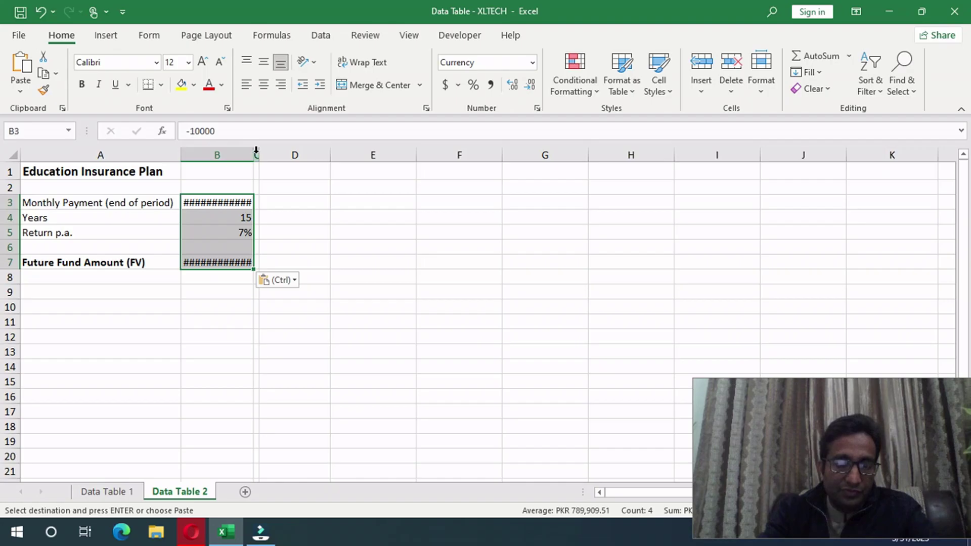
{"action": "double_click", "coordinate": [256, 153]}
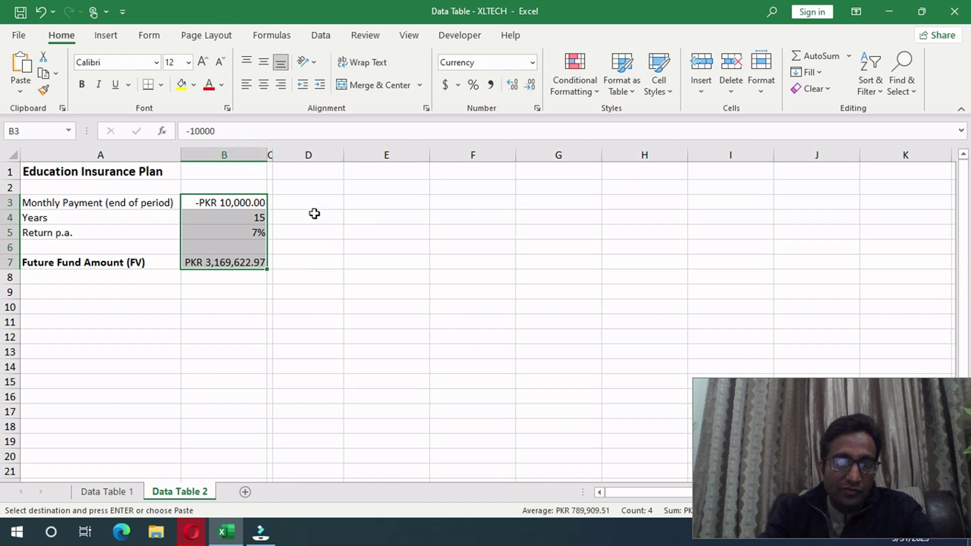
{"action": "left_click", "coordinate": [253, 259]}
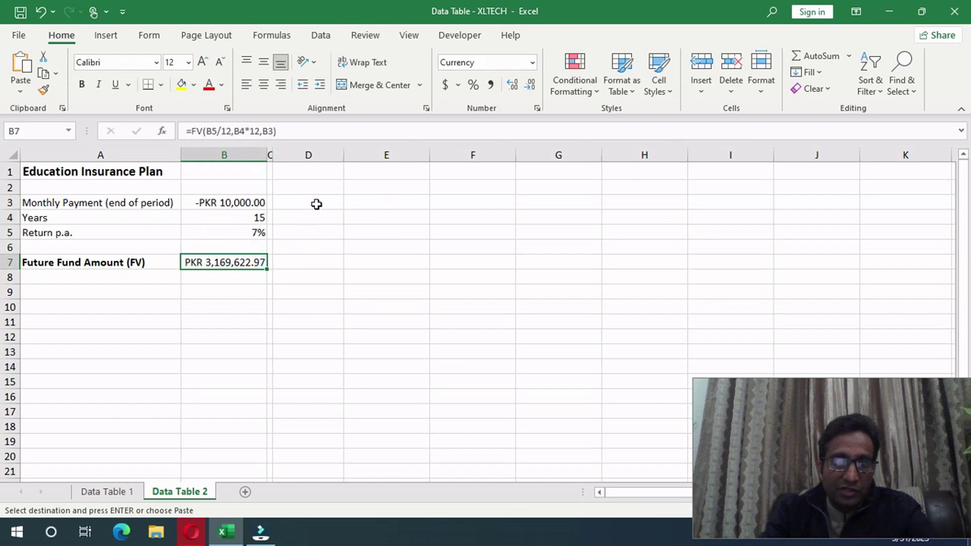
- Link D3 on the Data Table 2 sheet to the future fund amount with the formula =B7
{"action": "left_click", "coordinate": [317, 204]}
{"action": "type", "text": "="}
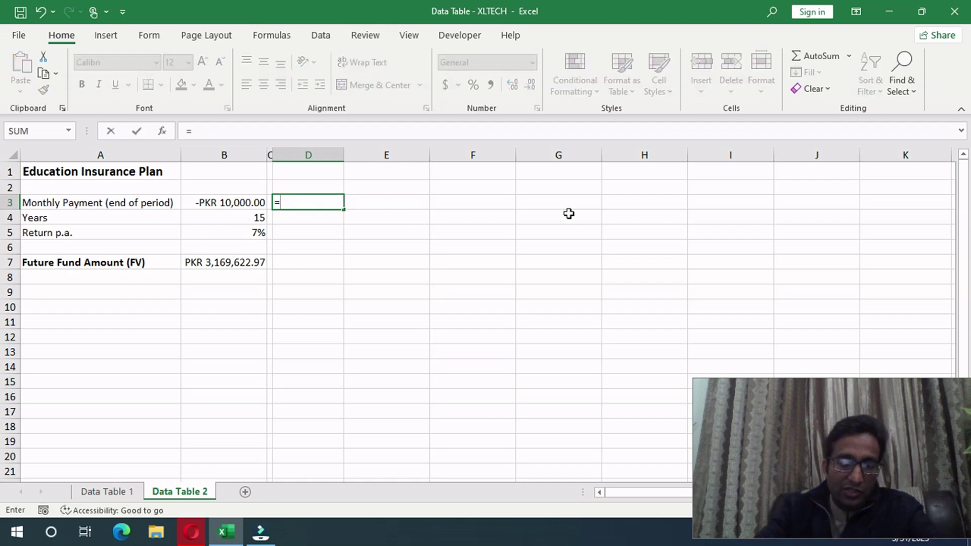
{"action": "left_click", "coordinate": [227, 262]}
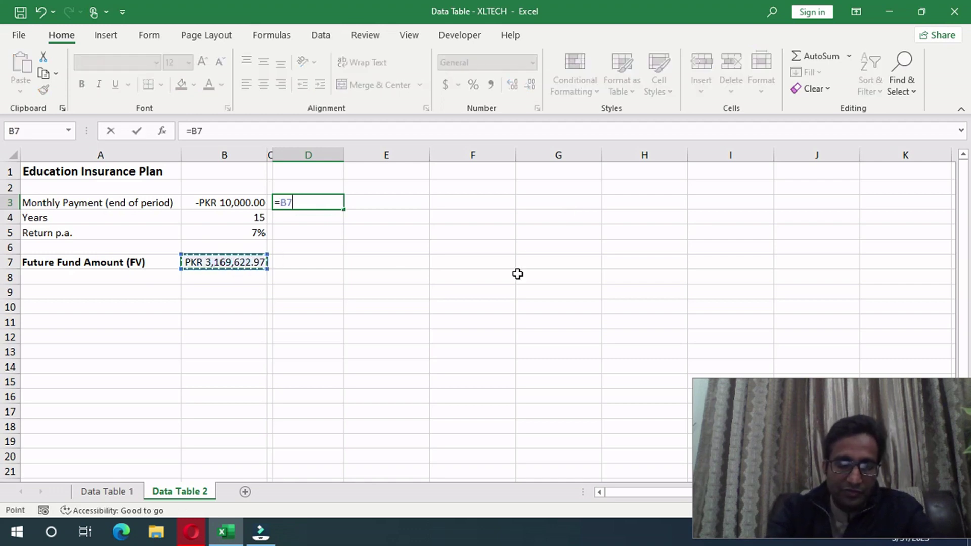
{"action": "key", "text": "Return"}
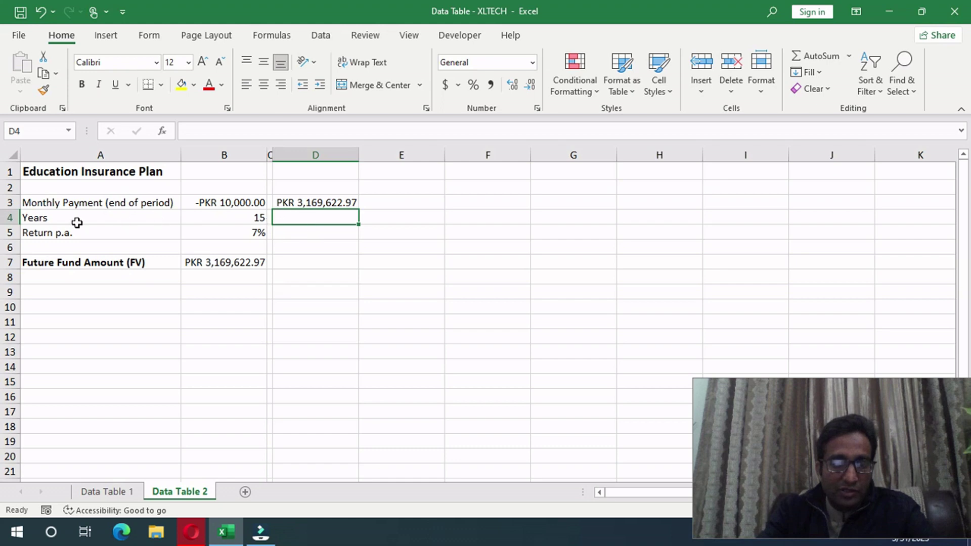
- Enter the year values 5, 10, 15 and 20 across E3:H3
{"action": "left_click", "coordinate": [411, 205]}
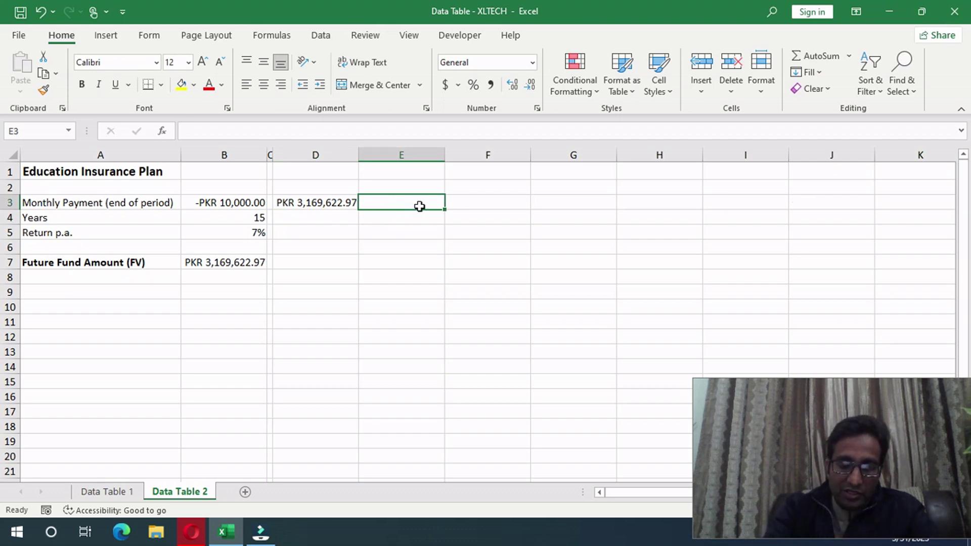
{"action": "type", "text": "5"}
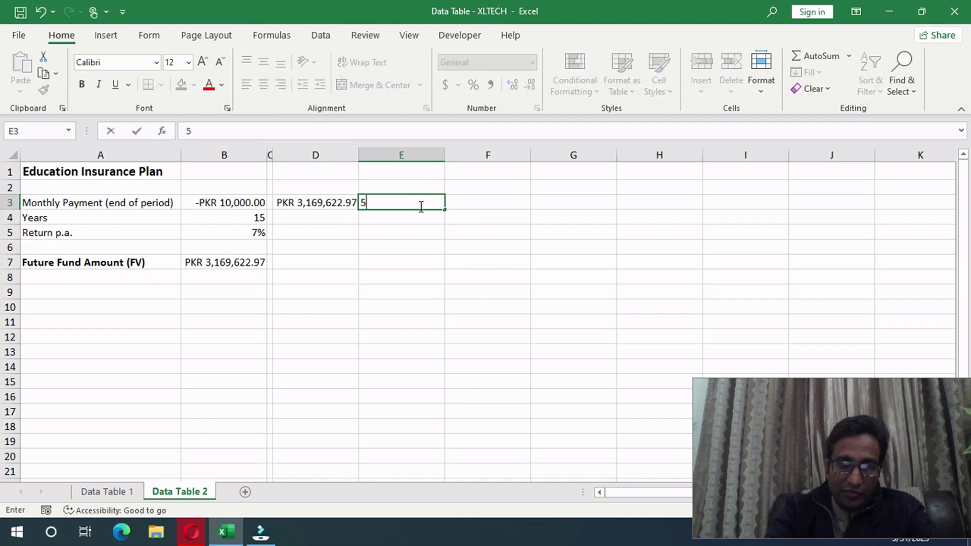
{"action": "key", "text": "Tab"}
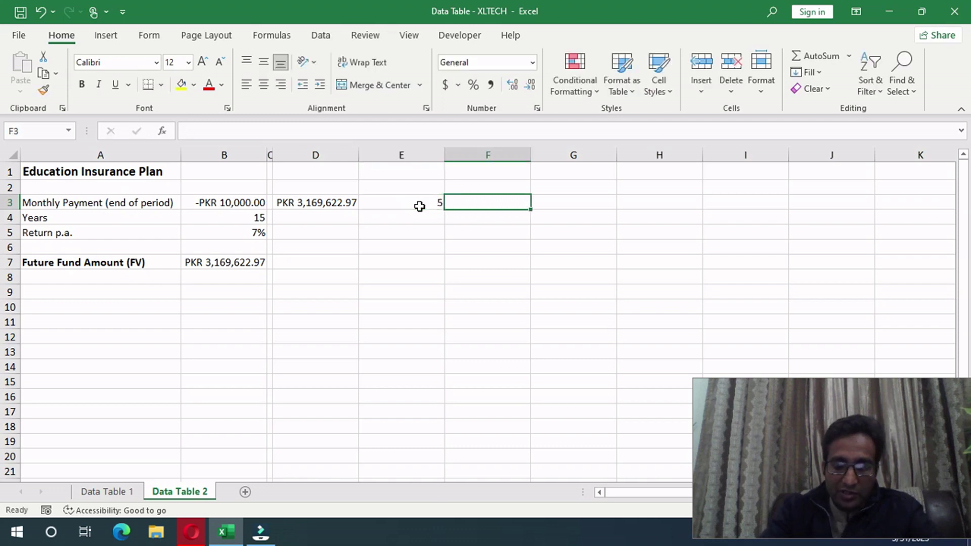
{"action": "type", "text": "10"}
{"action": "key", "text": "Tab"}
{"action": "type", "text": "15"}
{"action": "key", "text": "Tab"}
{"action": "type", "text": "20"}
{"action": "key", "text": "Tab"}
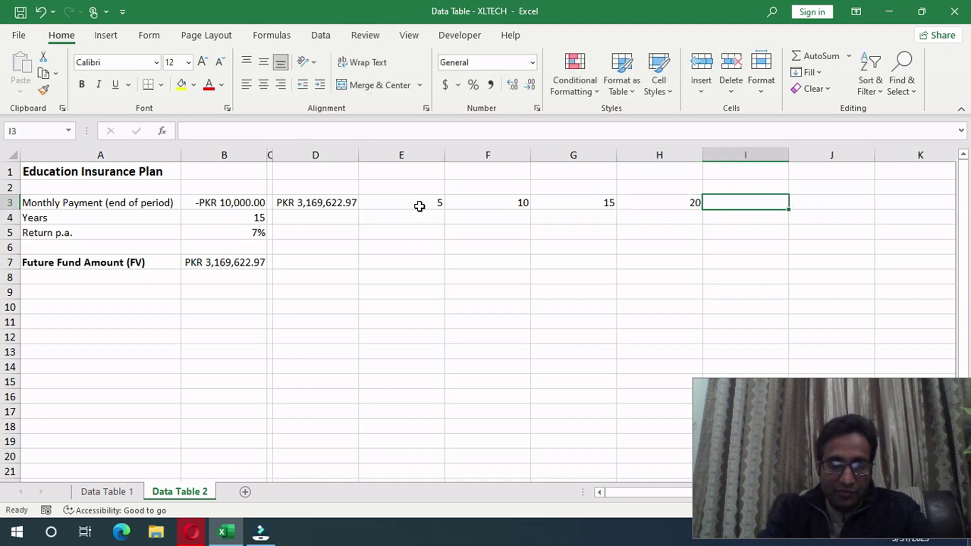
- Enter the return rates 2%, 4%, 5%, 7%, 10% and 12% down D4:D9
{"action": "left_click", "coordinate": [326, 217]}
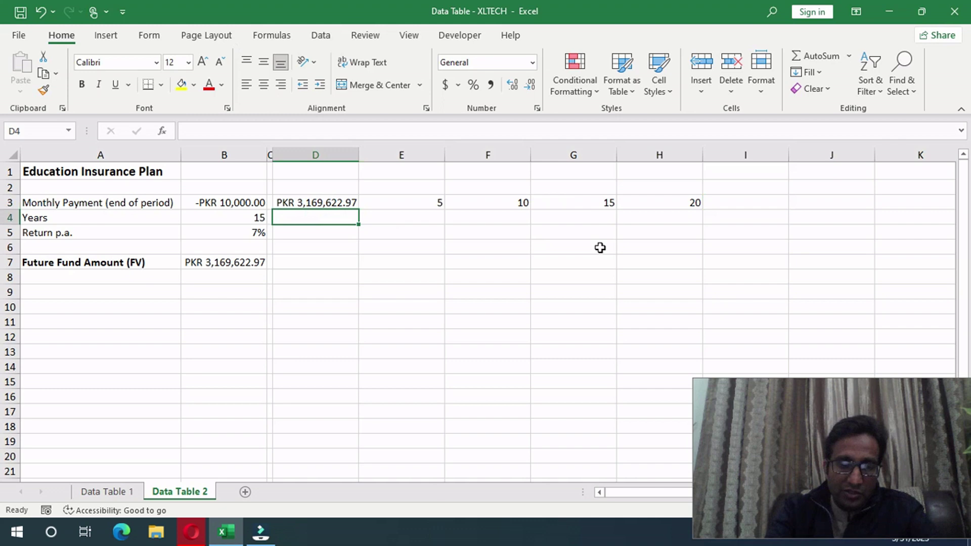
{"action": "type", "text": "2"}
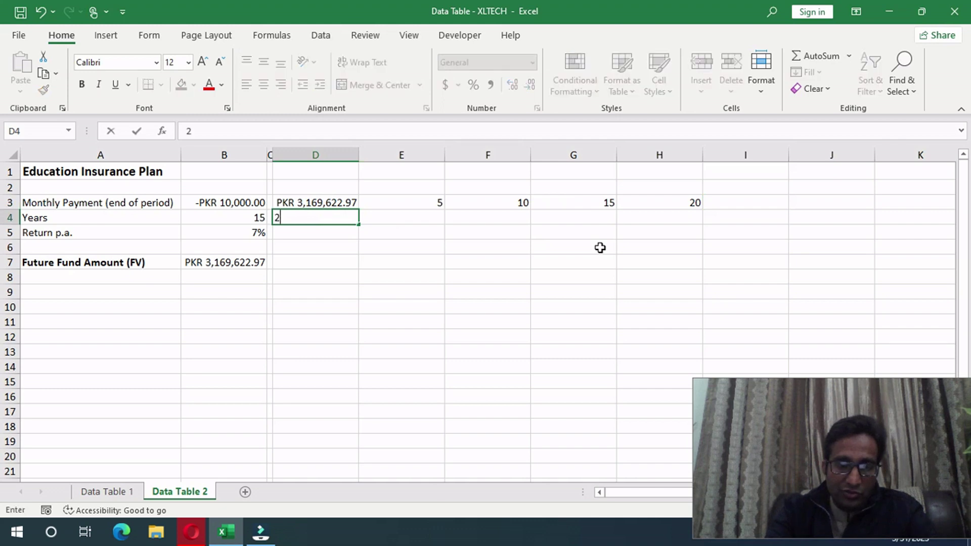
{"action": "type", "text": "%"}
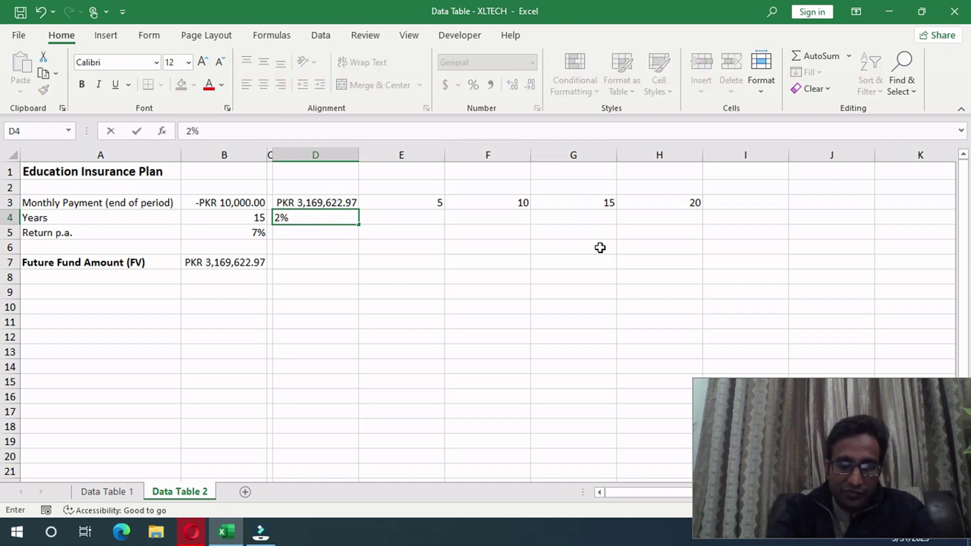
{"action": "key", "text": "Return"}
{"action": "type", "text": "4%"}
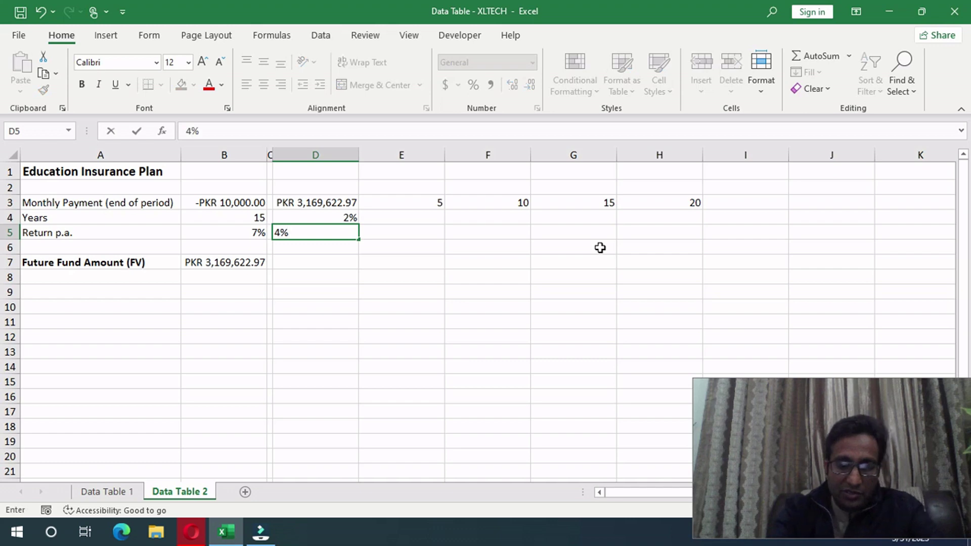
{"action": "key", "text": "Return"}
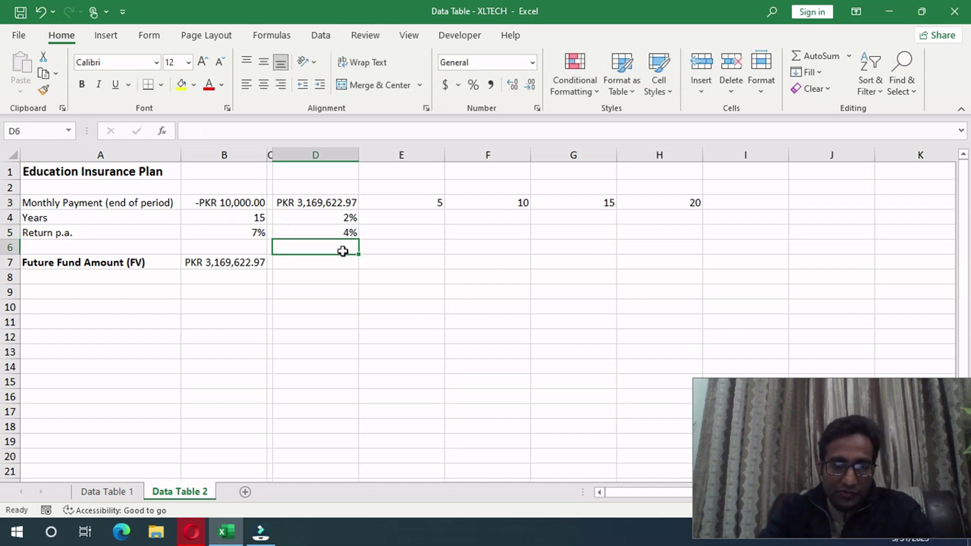
{"action": "type", "text": "5"}
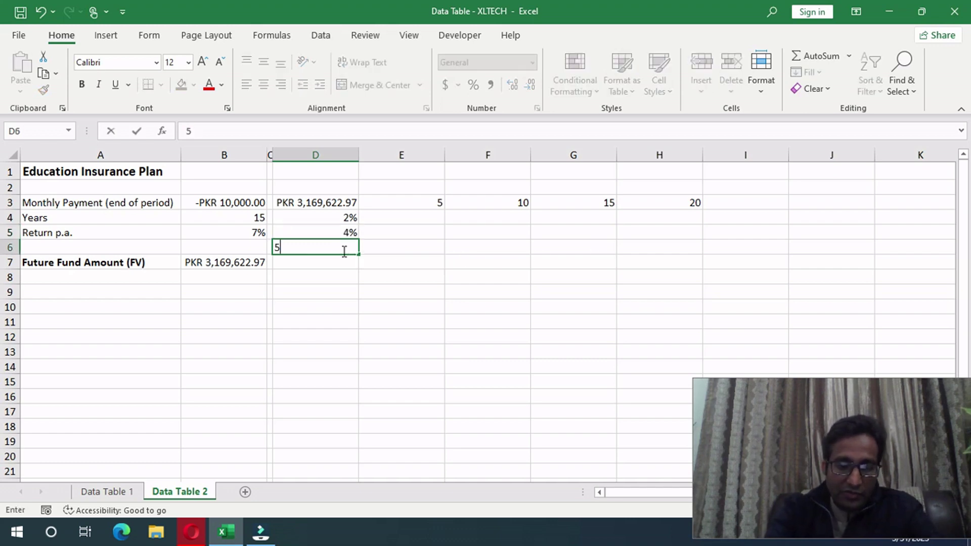
{"action": "type", "text": "%"}
{"action": "key", "text": "Return"}
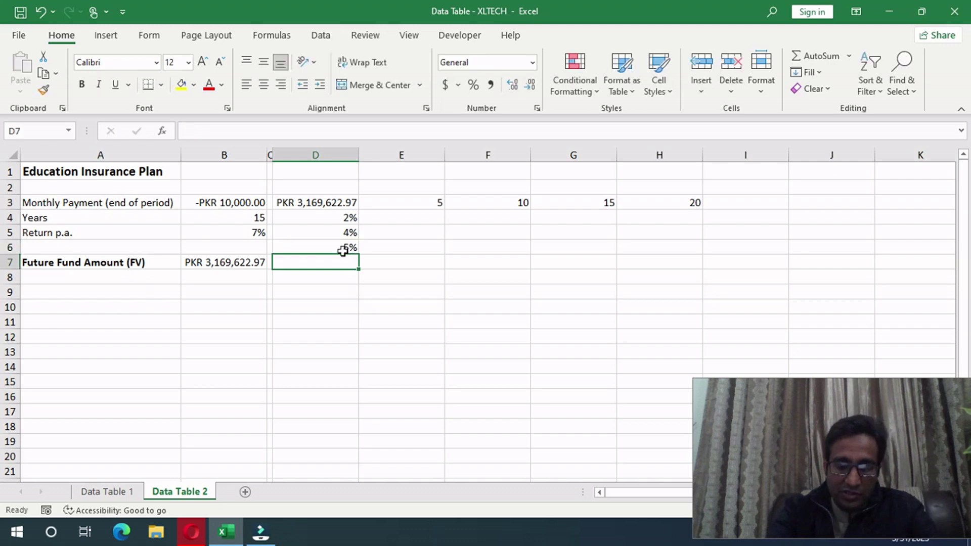
{"action": "type", "text": "7"}
{"action": "key", "text": "Return"}
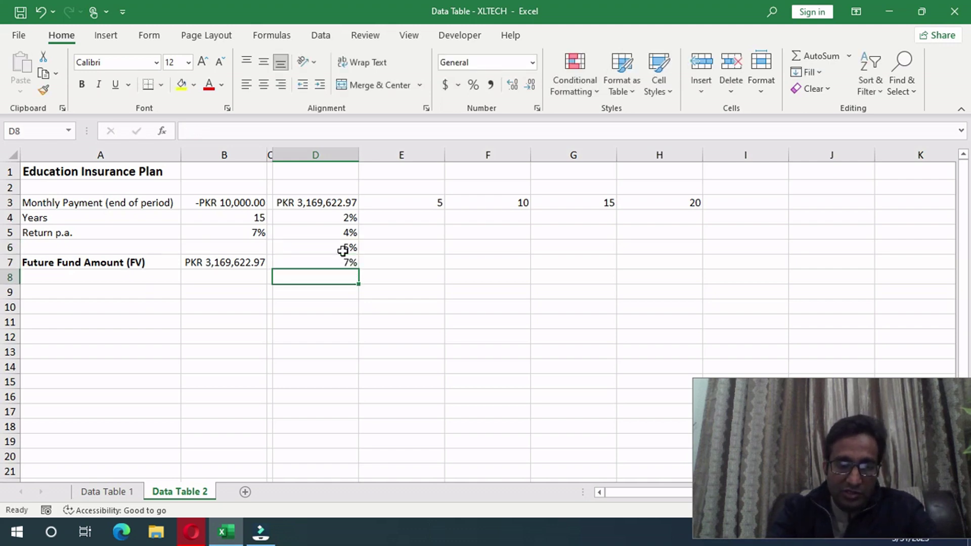
{"action": "type", "text": "10%"}
{"action": "key", "text": "Return"}
{"action": "type", "text": "12%"}
{"action": "key", "text": "Return"}
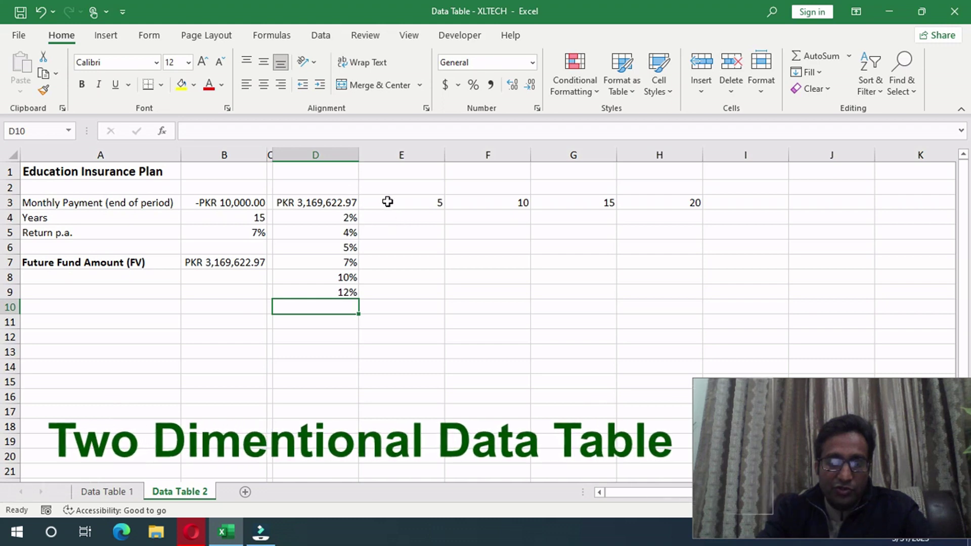
{"action": "left_click", "coordinate": [408, 202]}
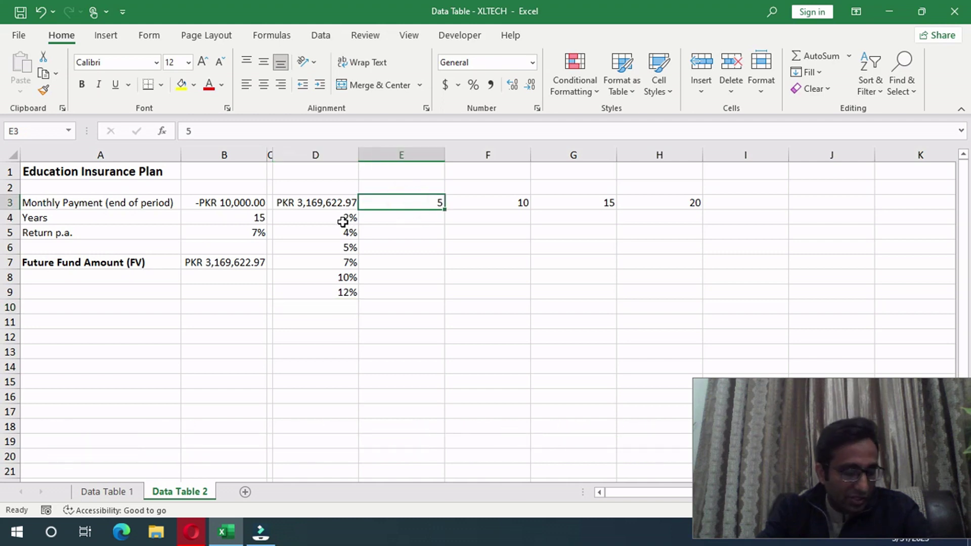
{"action": "left_click", "coordinate": [343, 222]}
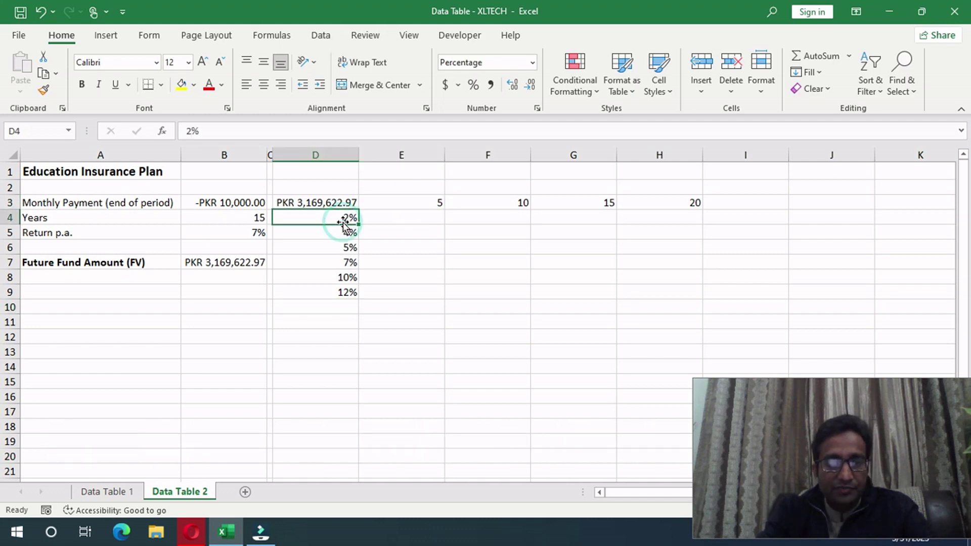
{"action": "left_click", "coordinate": [495, 201]}
{"action": "left_click", "coordinate": [347, 218]}
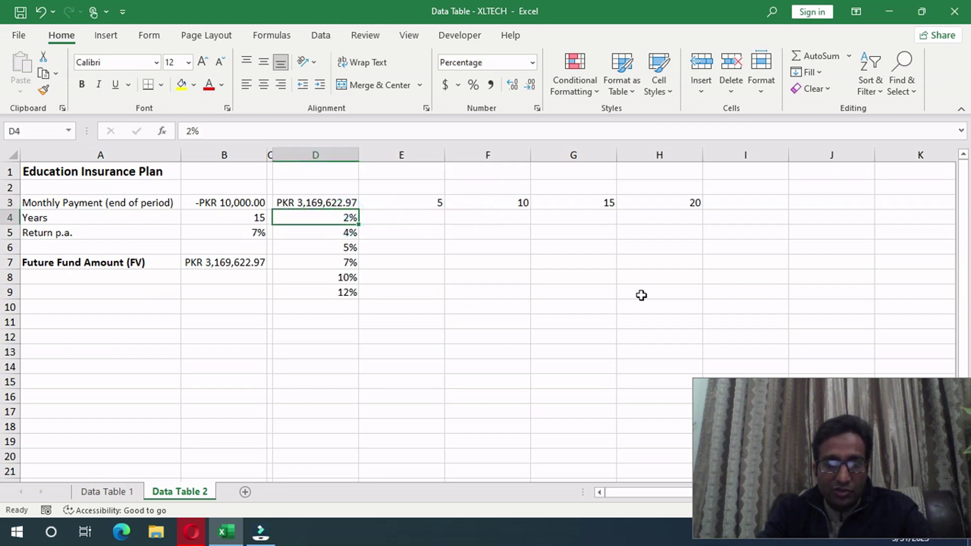
- Create a two-variable data table over D3:H9 with B4 as the row input cell and B5 as the column input cell
{"action": "left_click_drag", "start_coordinate": [329, 203], "coordinate": [668, 290]}
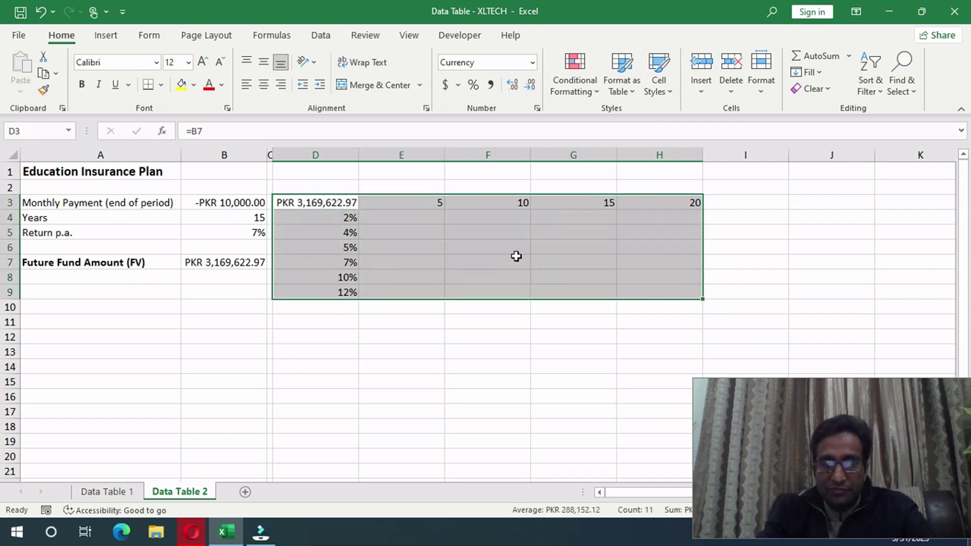
{"action": "left_click", "coordinate": [322, 37]}
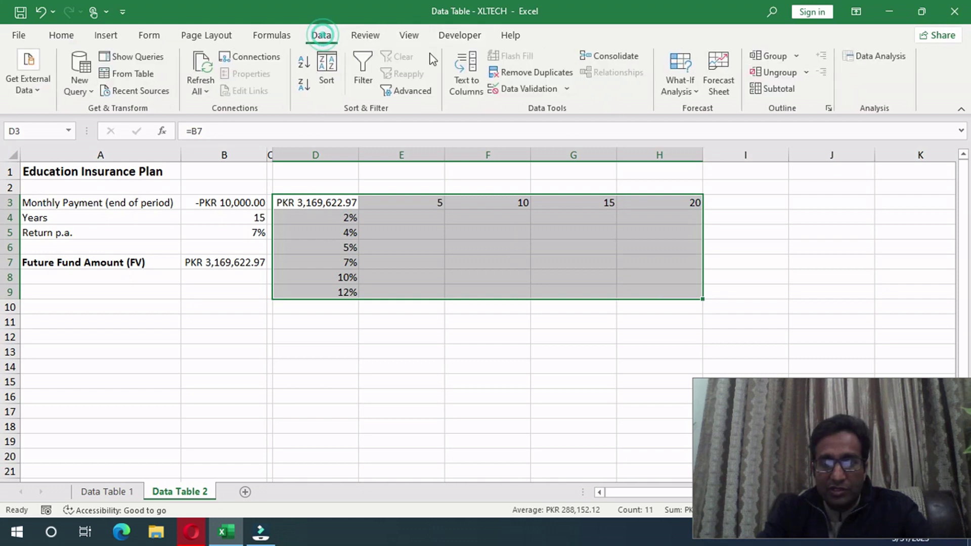
{"action": "left_click", "coordinate": [693, 94]}
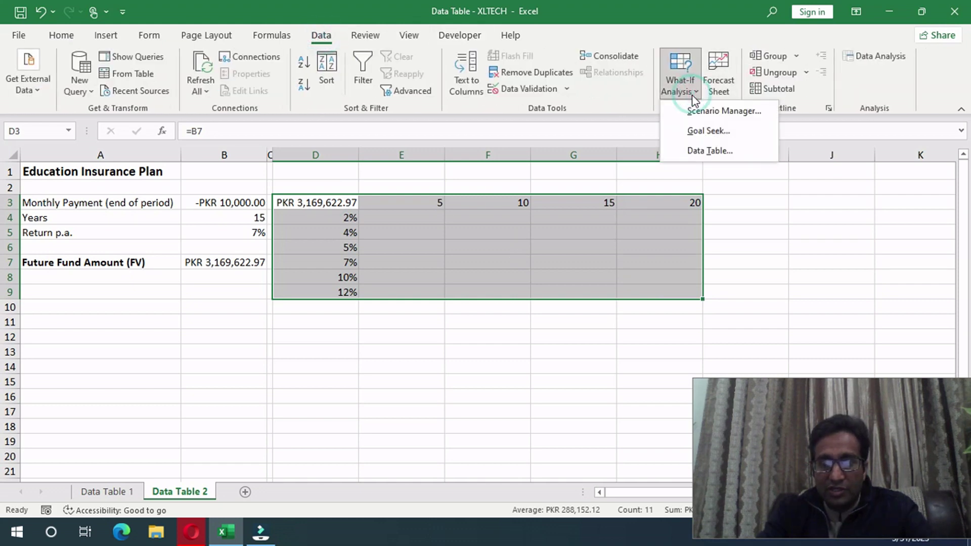
{"action": "left_click", "coordinate": [700, 148]}
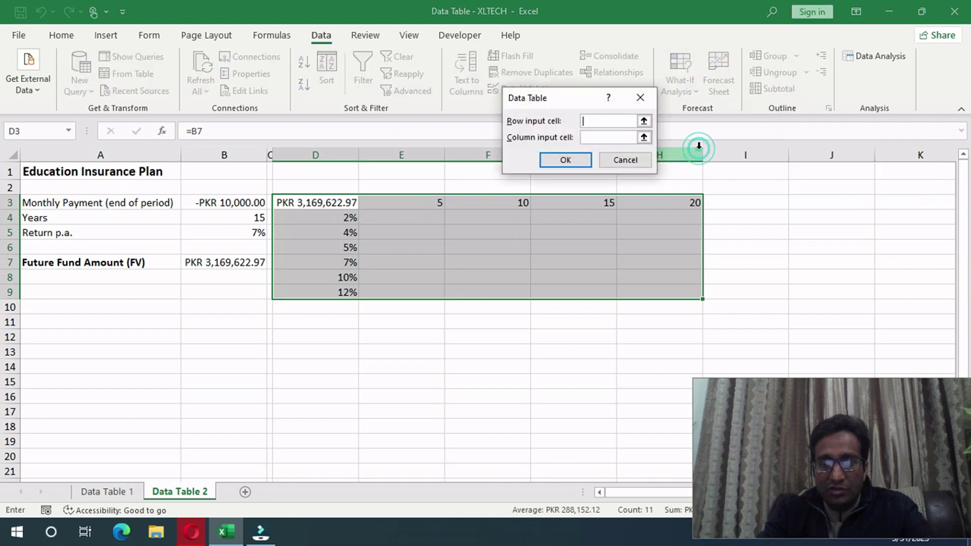
{"action": "left_click_drag", "start_coordinate": [567, 103], "coordinate": [638, 80]}
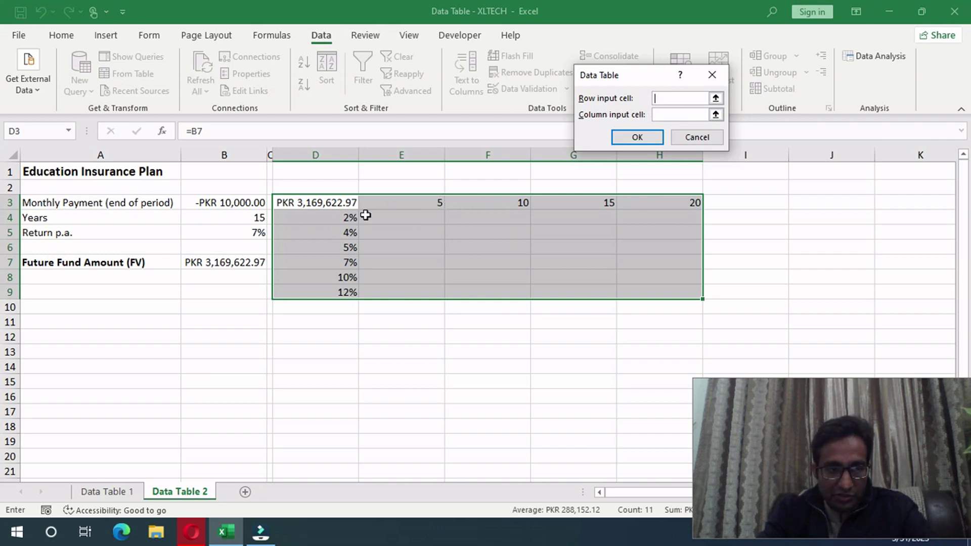
{"action": "left_click", "coordinate": [207, 221]}
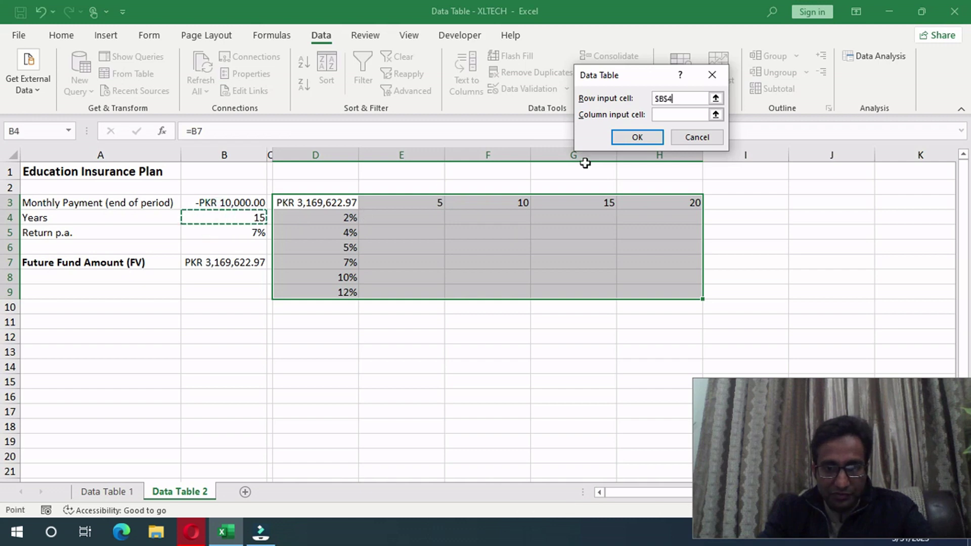
{"action": "left_click", "coordinate": [696, 116]}
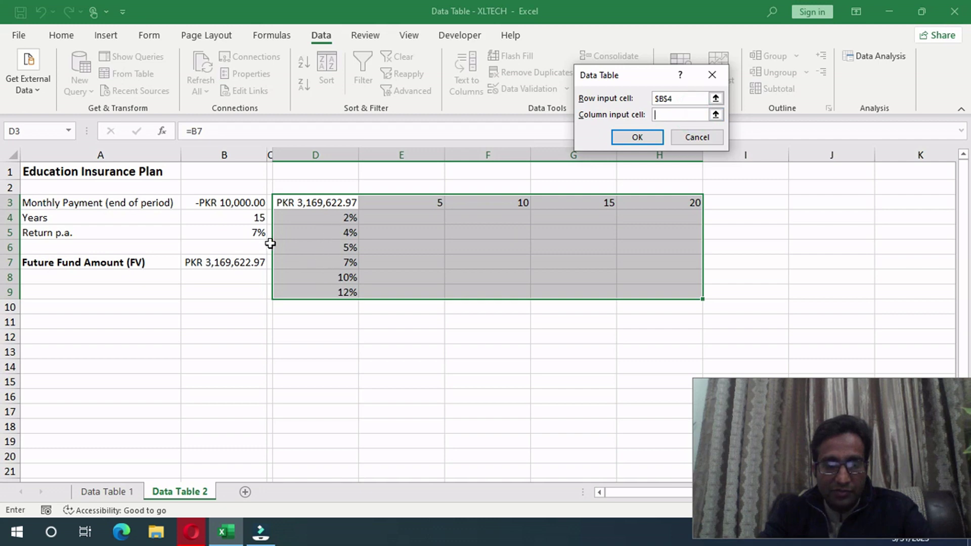
{"action": "left_click", "coordinate": [246, 235]}
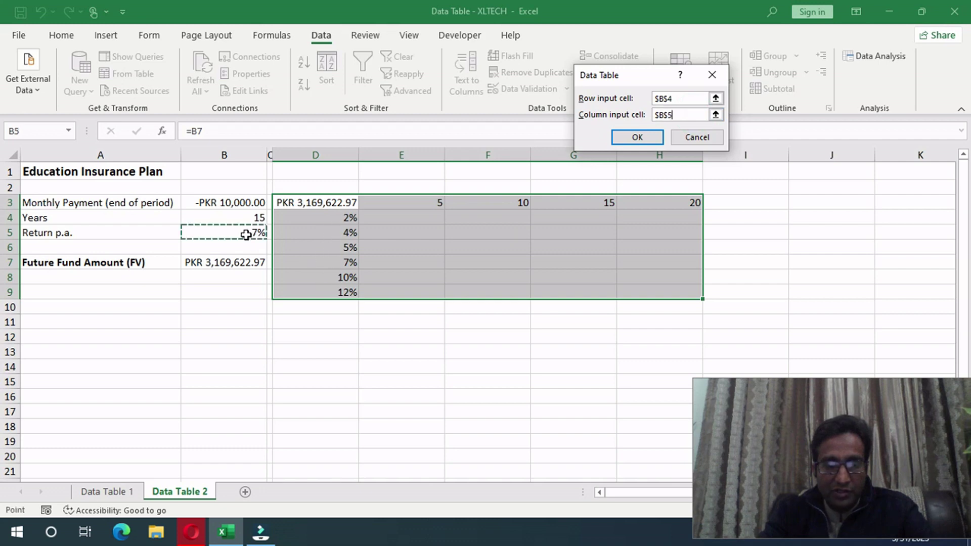
{"action": "left_click", "coordinate": [615, 137]}
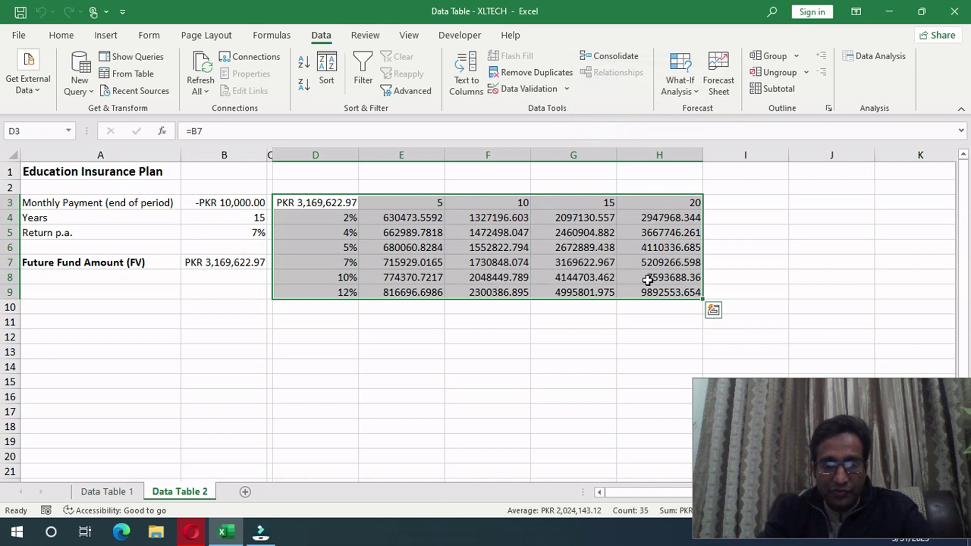
- Copy the PKR currency format of D3 onto the data table results in E4:H9 with Format Painter
{"action": "left_click", "coordinate": [329, 200]}
{"action": "left_click", "coordinate": [62, 35]}
{"action": "left_click", "coordinate": [44, 90]}
{"action": "mouse_move", "coordinate": [414, 218]}
{"action": "left_mouse_down"}
{"action": "mouse_move", "coordinate": [627, 306]}
{"action": "mouse_move", "coordinate": [683, 291]}
{"action": "left_mouse_up"}
- Centre the contents of columns D to H both horizontally and vertically
{"action": "left_click_drag", "start_coordinate": [660, 155], "coordinate": [272, 101]}
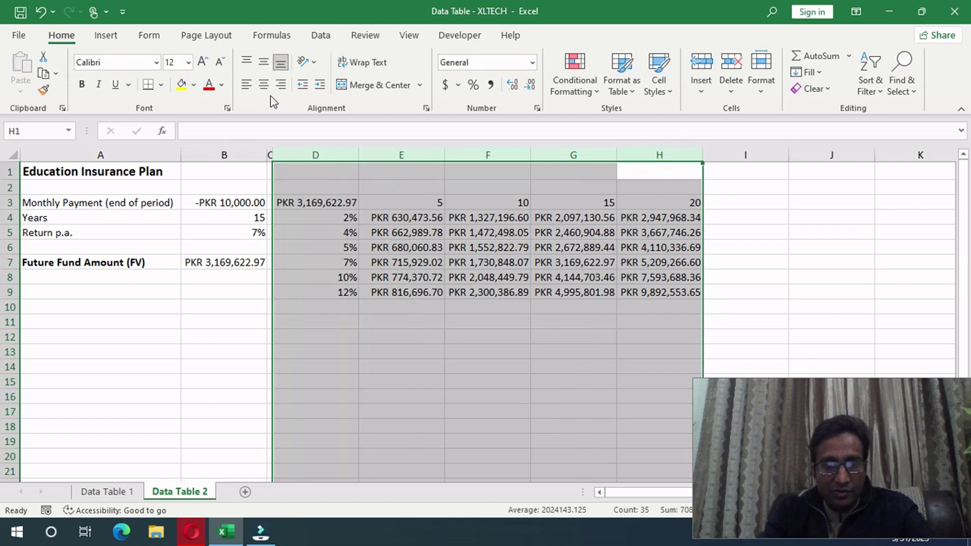
{"action": "left_click", "coordinate": [264, 62]}
{"action": "left_click", "coordinate": [264, 84]}
{"action": "left_click", "coordinate": [420, 203]}
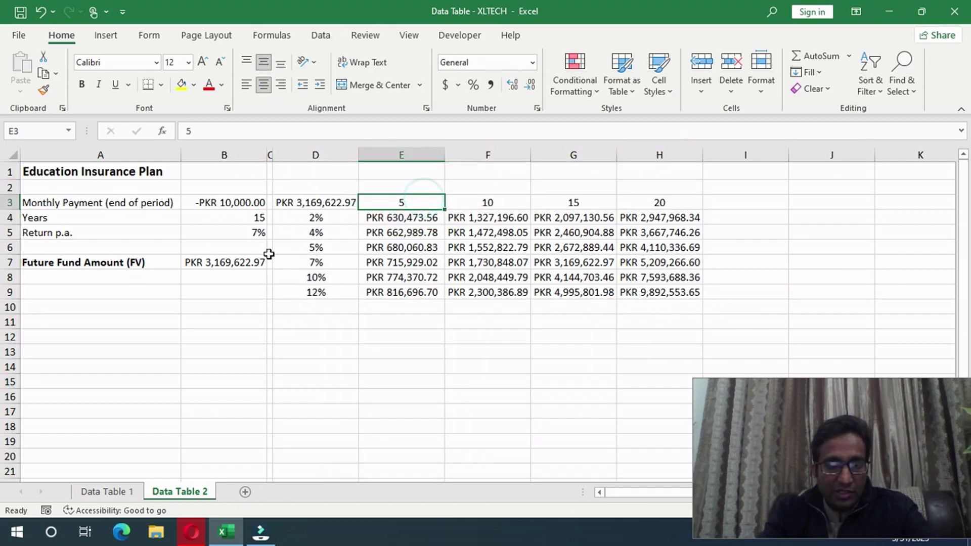
- Compare the data table result for 15 years at a 7% return with the future fund amount in B7
{"action": "left_click", "coordinate": [241, 219]}
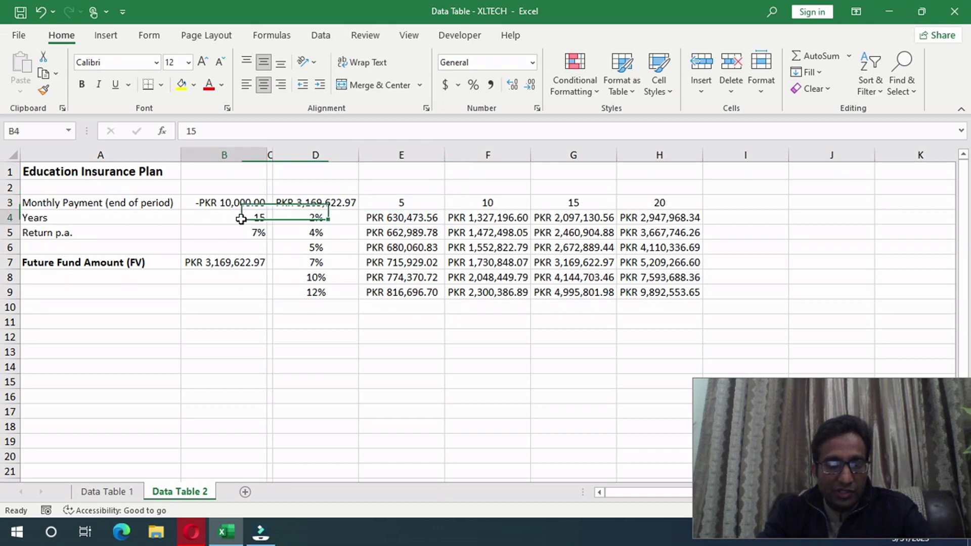
{"action": "left_click", "coordinate": [241, 234]}
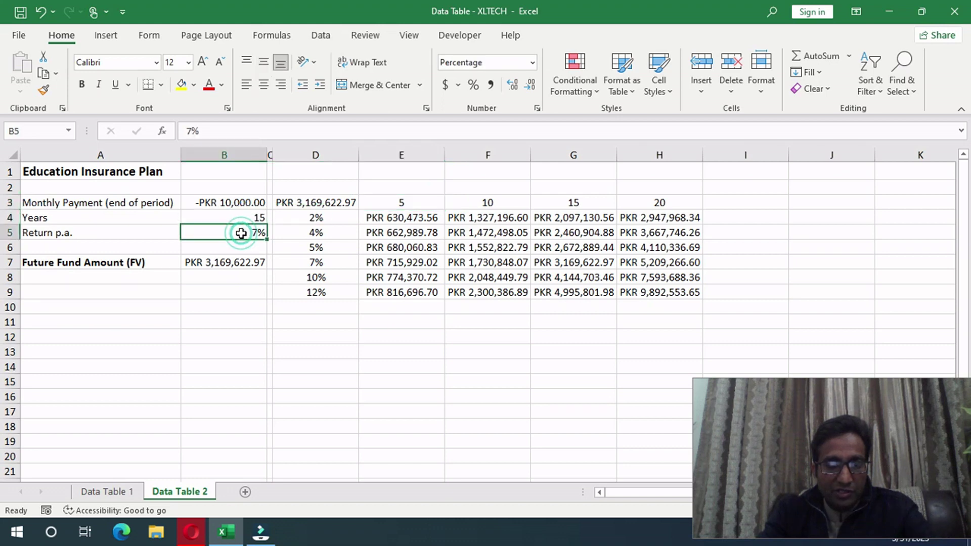
{"action": "left_click", "coordinate": [324, 261]}
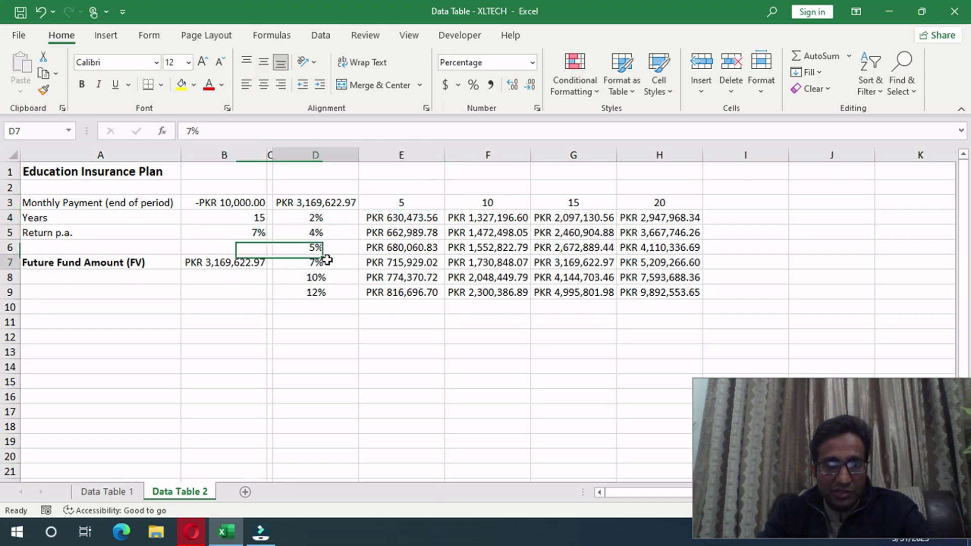
{"action": "left_click", "coordinate": [577, 202]}
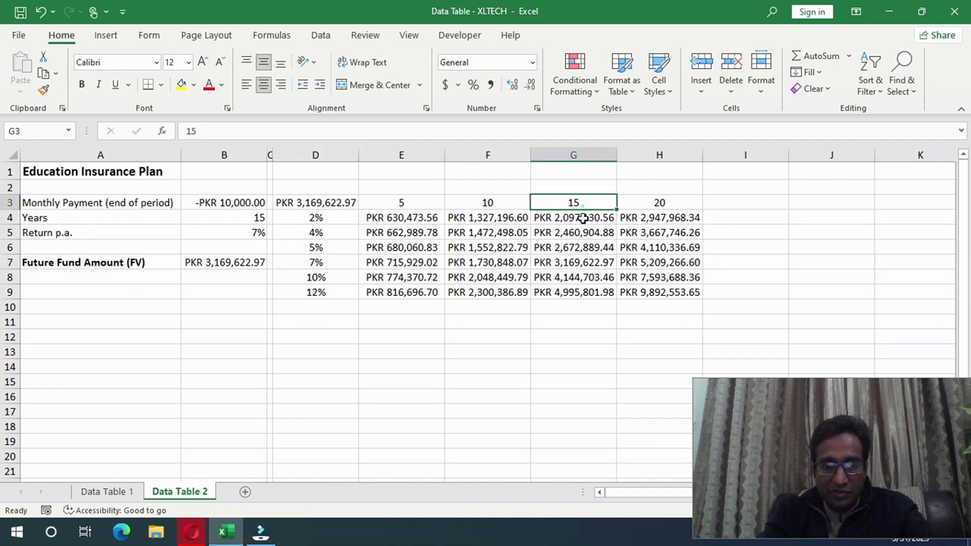
{"action": "left_click", "coordinate": [554, 267]}
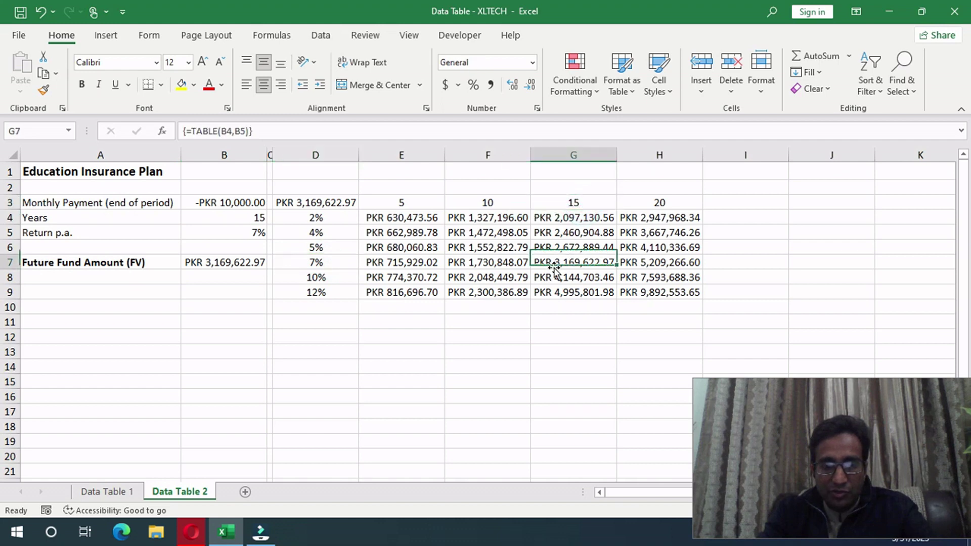
{"action": "left_click", "coordinate": [205, 264]}
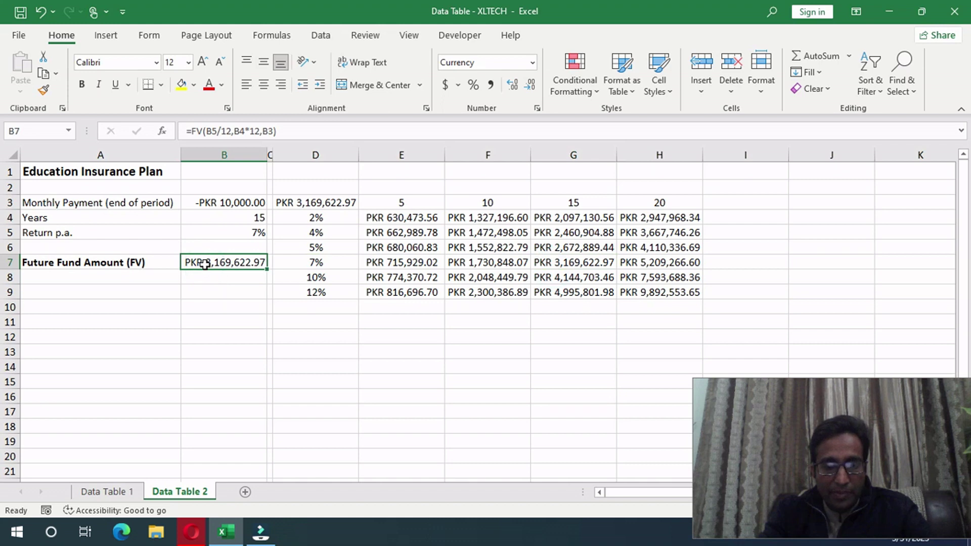